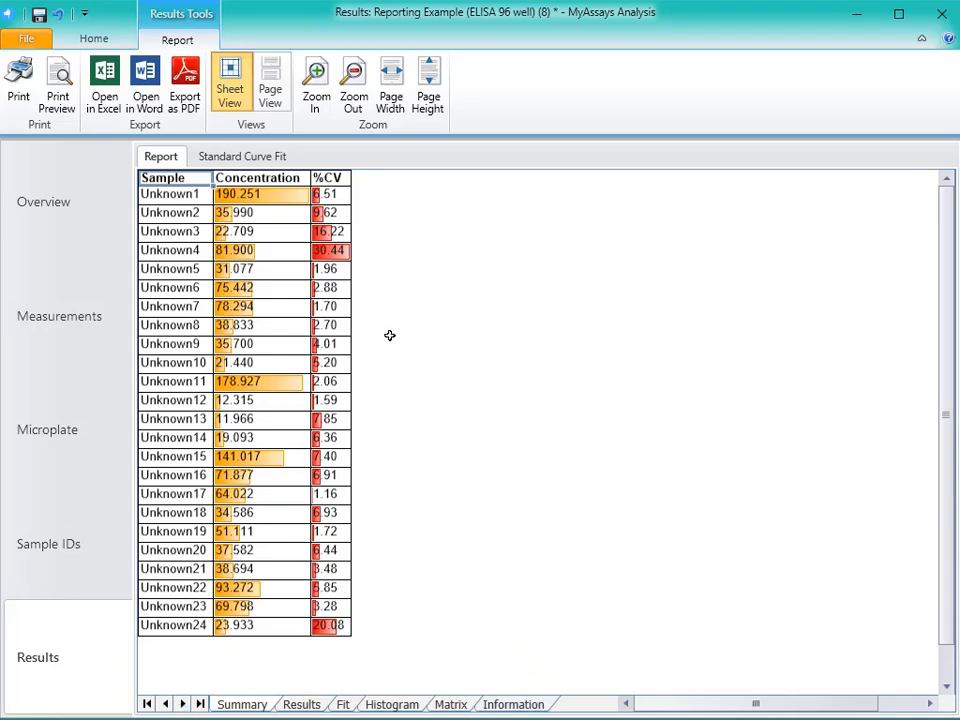
# - Switch the report from sheet view to page view and look through its result pages
pyautogui.click(272, 92)
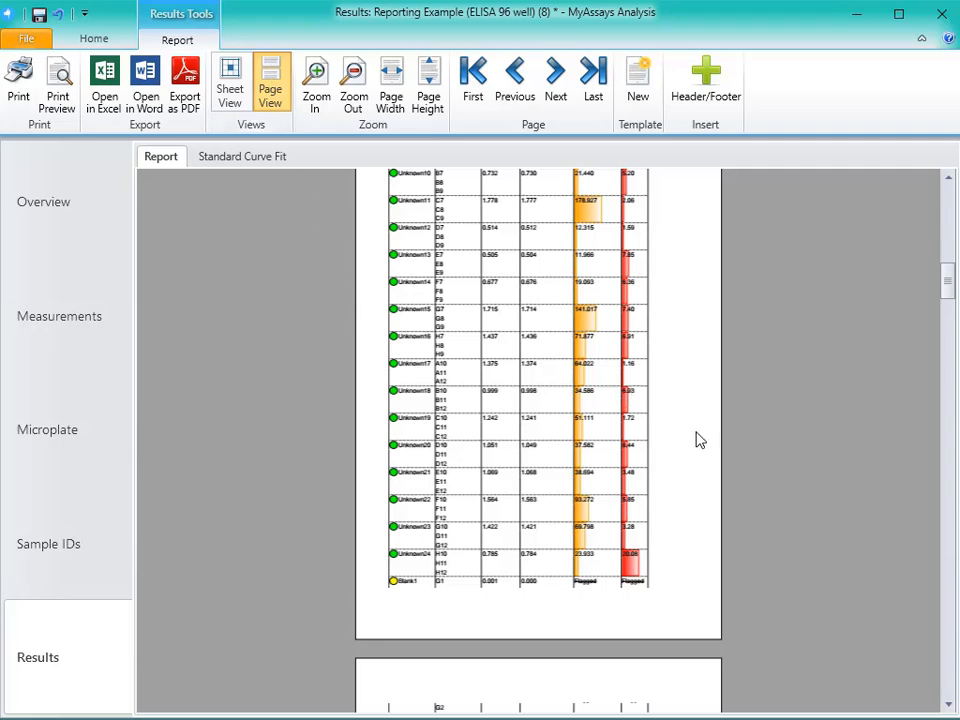
pyautogui.scroll(-3, 705, 446)
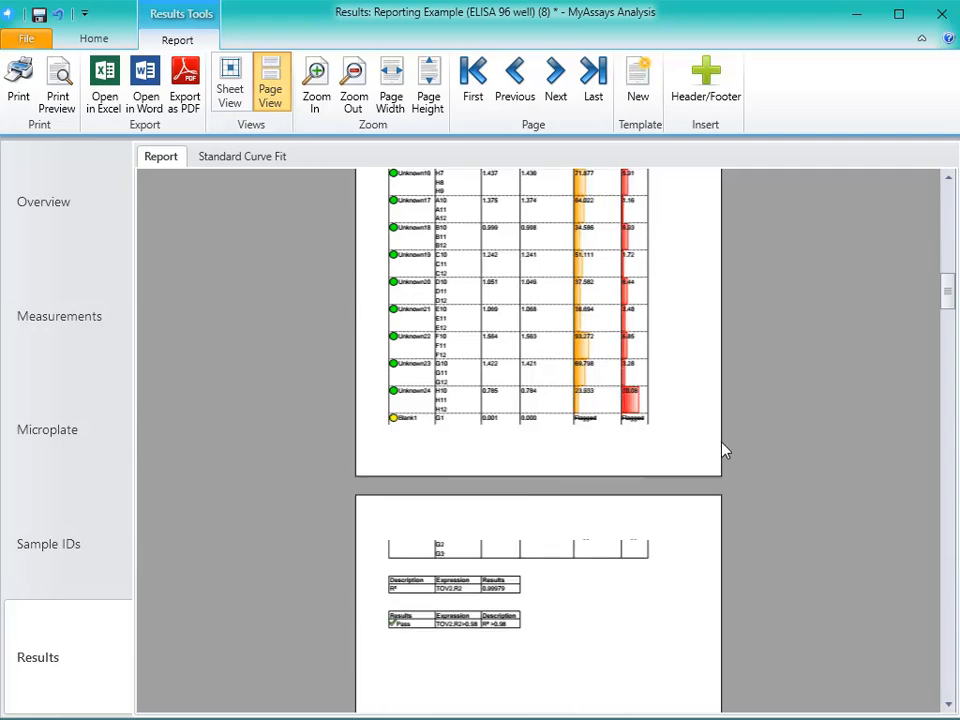
pyautogui.scroll(-3, 722, 448)
pyautogui.scroll(-3, 722, 448)
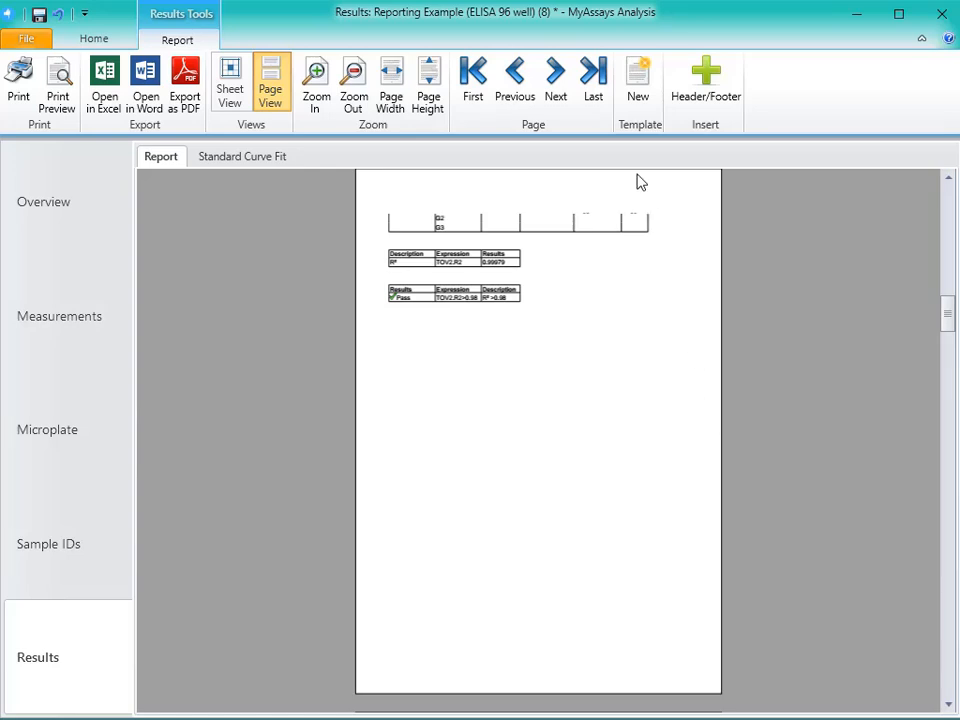
# - Create a new report template and delete the MyAssays Desktop comment from the Template.docx opened in Word
pyautogui.click(641, 90)
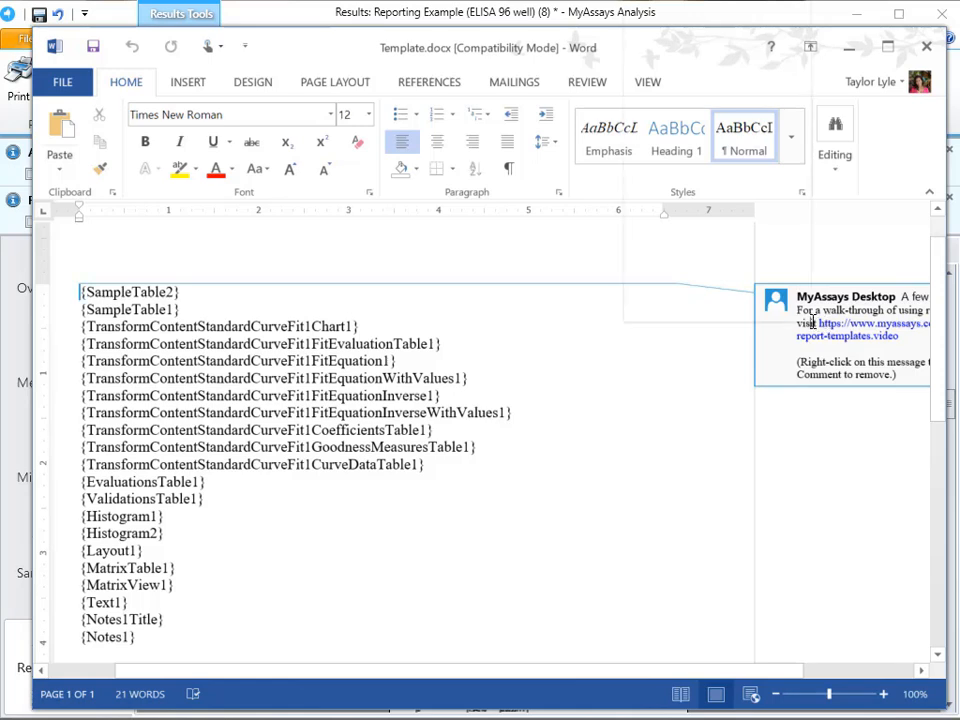
pyautogui.rightClick(813, 323)
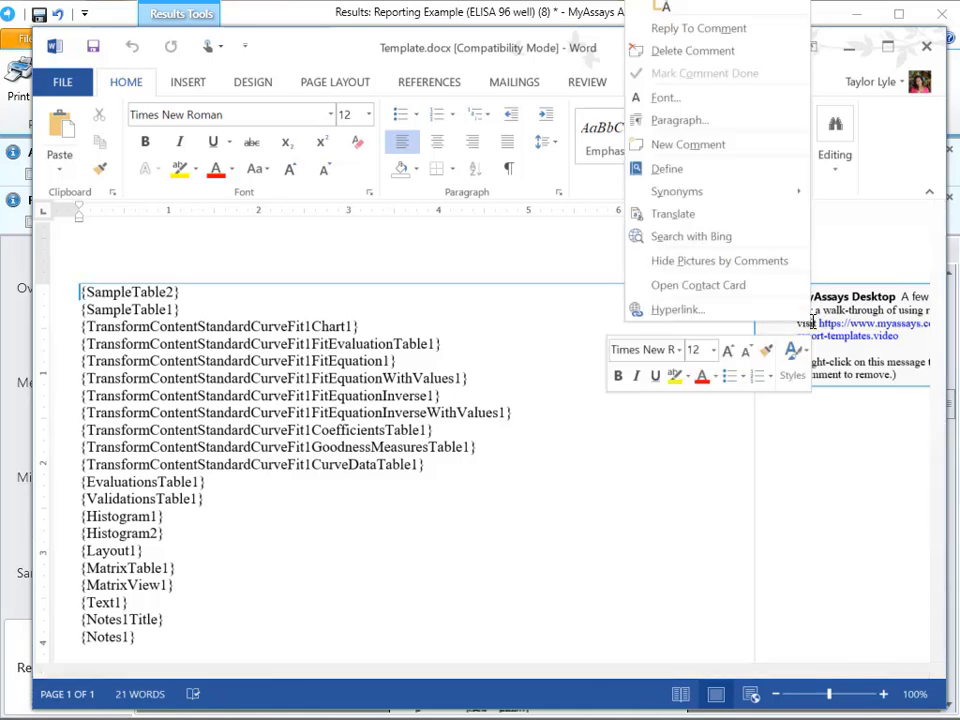
pyautogui.click(735, 52)
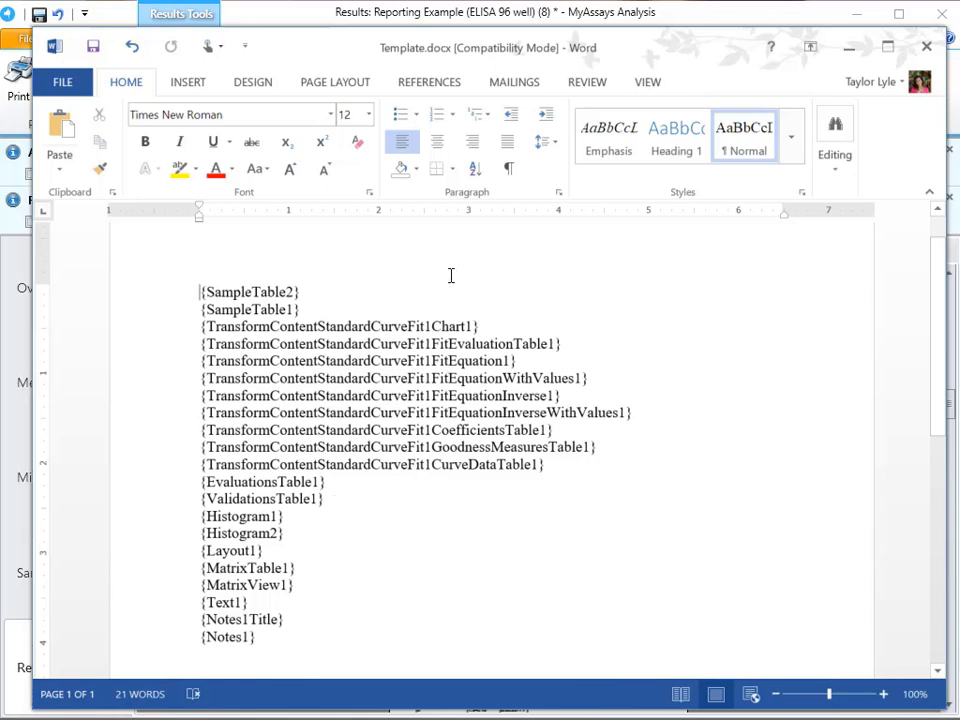
# - Switch to MyAssays Analysis and examine the report elements in the assay properties, starting with SampleTable2
pyautogui.click(398, 20)
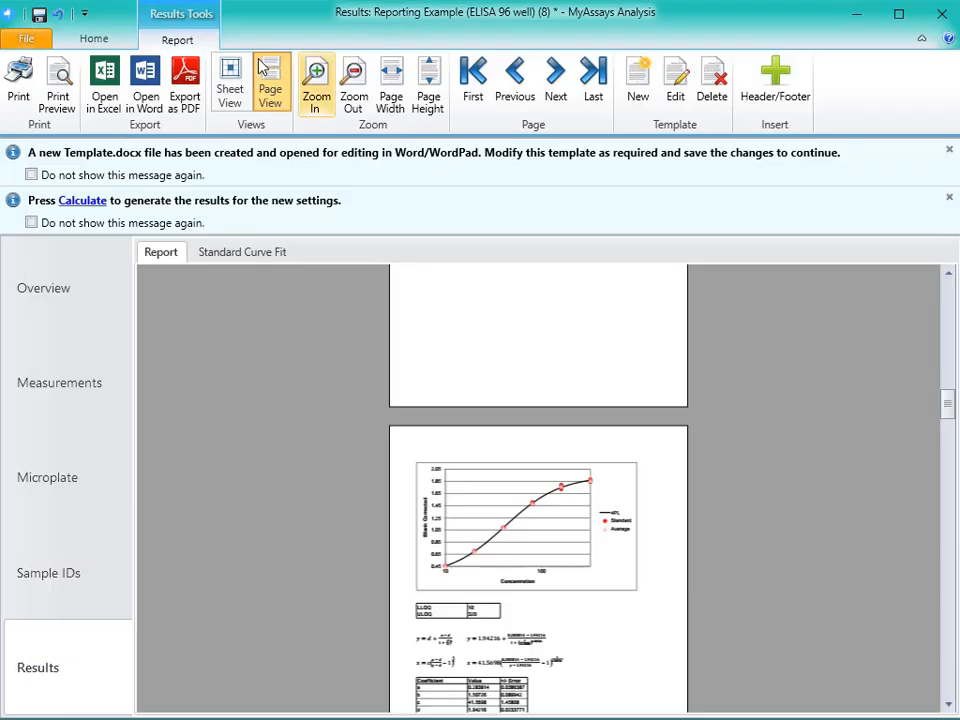
pyautogui.click(94, 38)
pyautogui.click(400, 86)
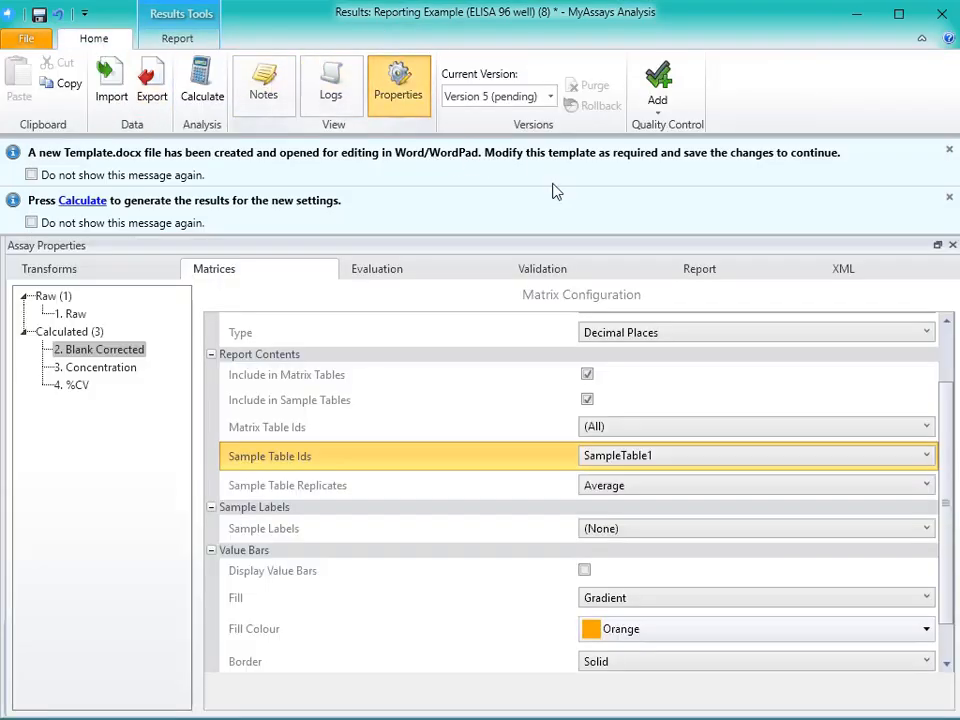
pyautogui.click(692, 275)
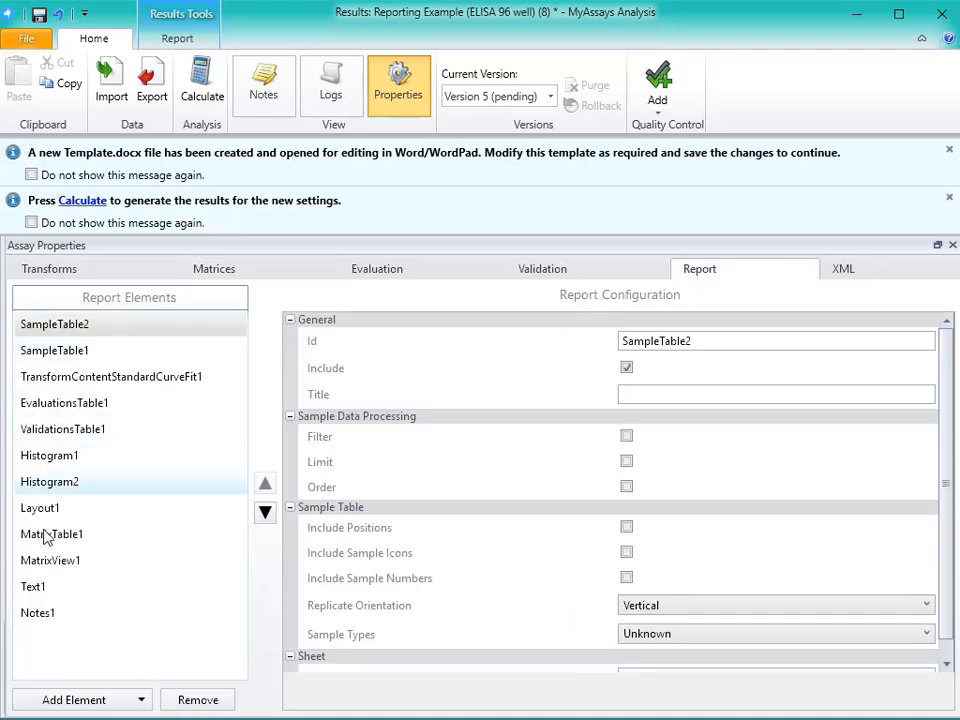
pyautogui.click(160, 330)
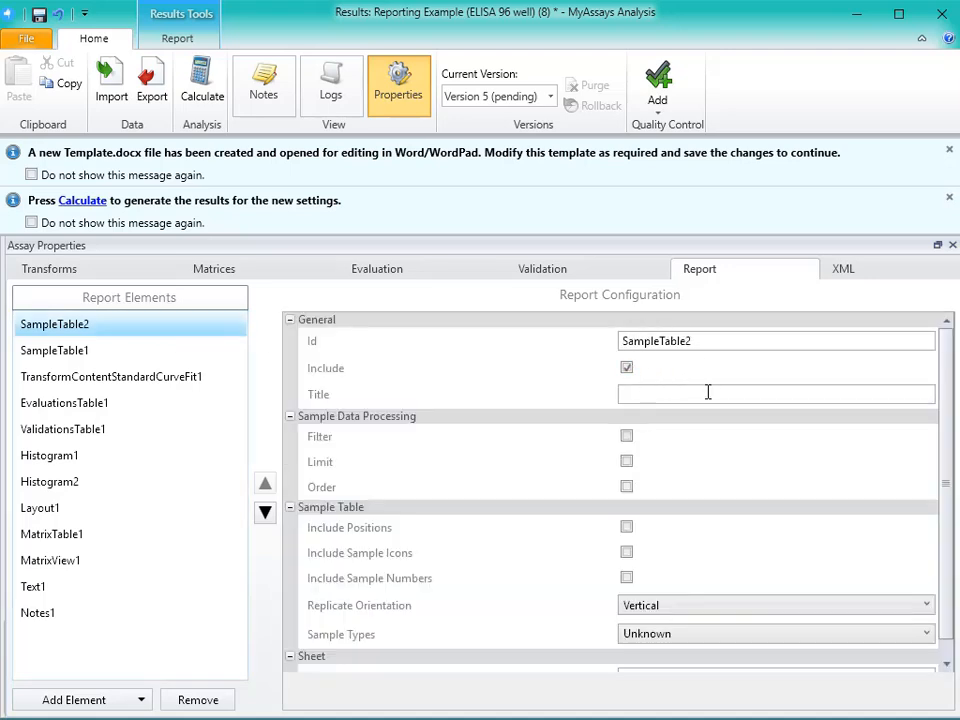
# - Return to Template.docx in Word and delete the SampleTable2 placeholder and the standard curve placeholders from FitEvaluationTable1 through CurveDataTable1
pyautogui.click(197, 719)
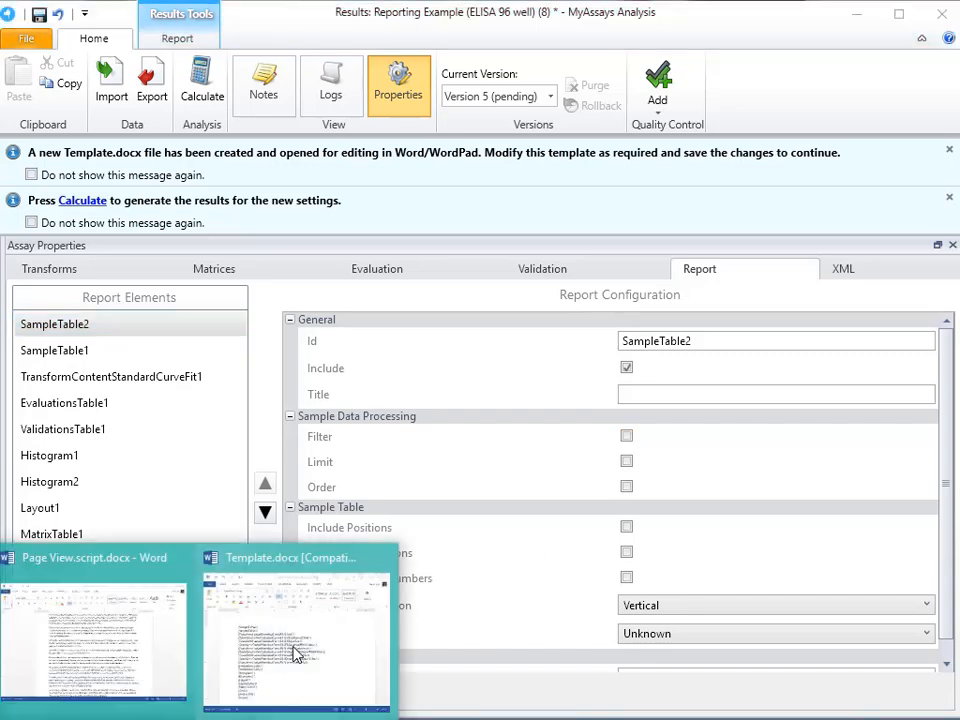
pyautogui.click(296, 655)
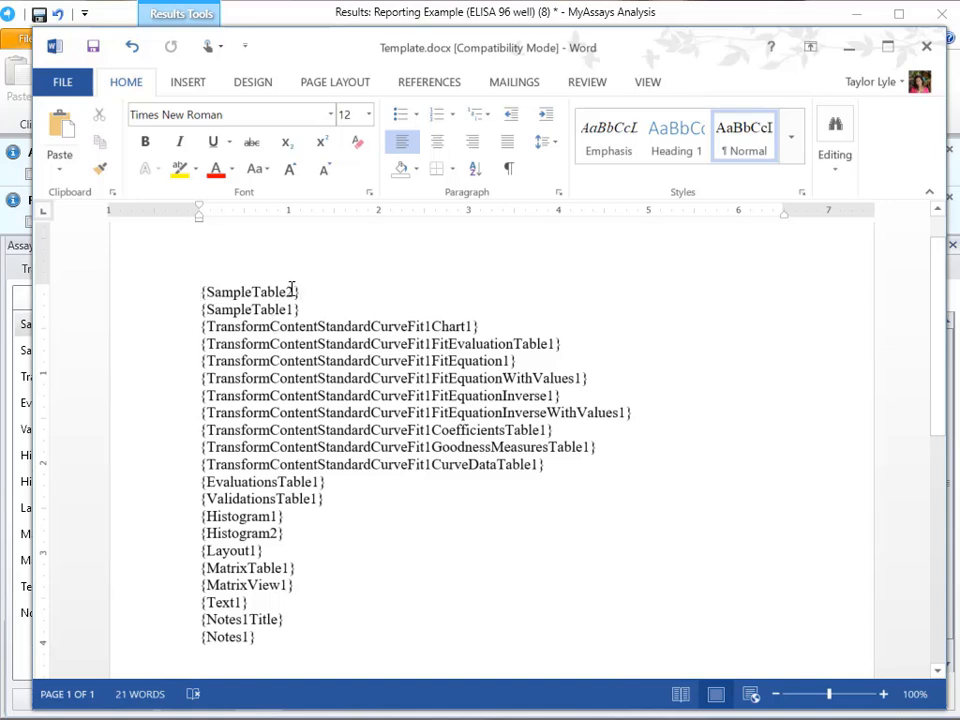
pyautogui.moveTo(298, 292); pyautogui.dragTo(193, 293)
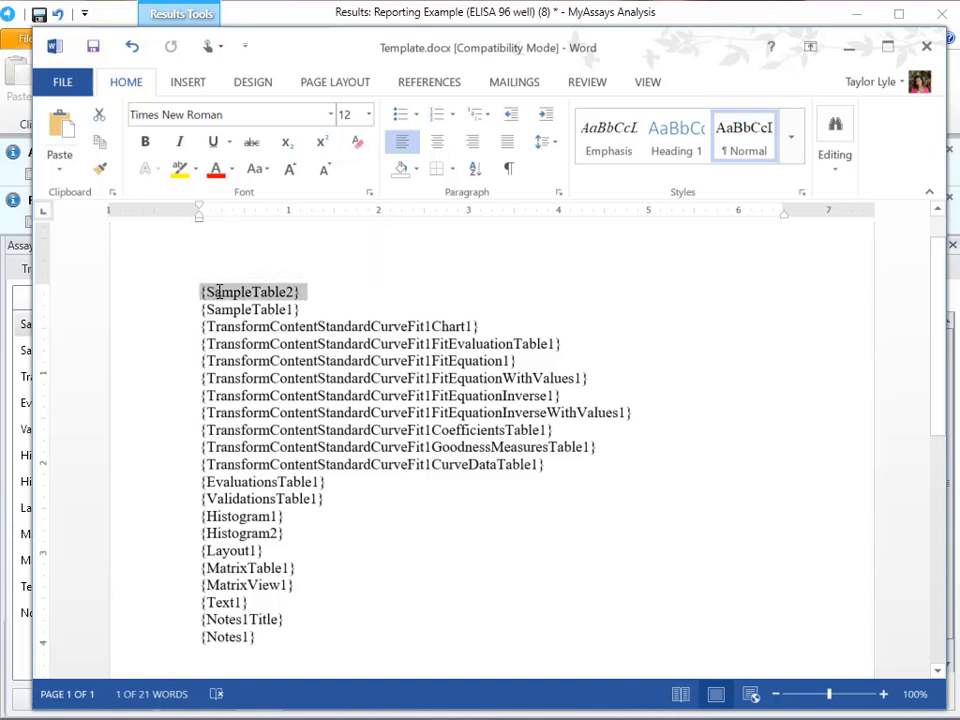
pyautogui.press('Delete')
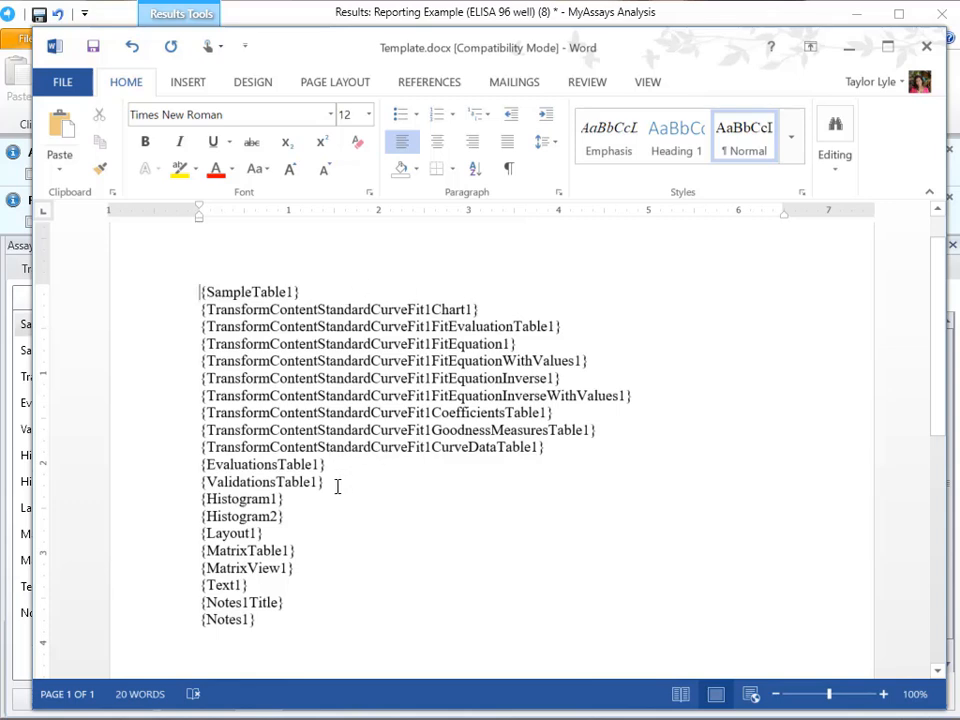
pyautogui.moveTo(559, 446); pyautogui.dragTo(186, 323)
pyautogui.press('Delete')
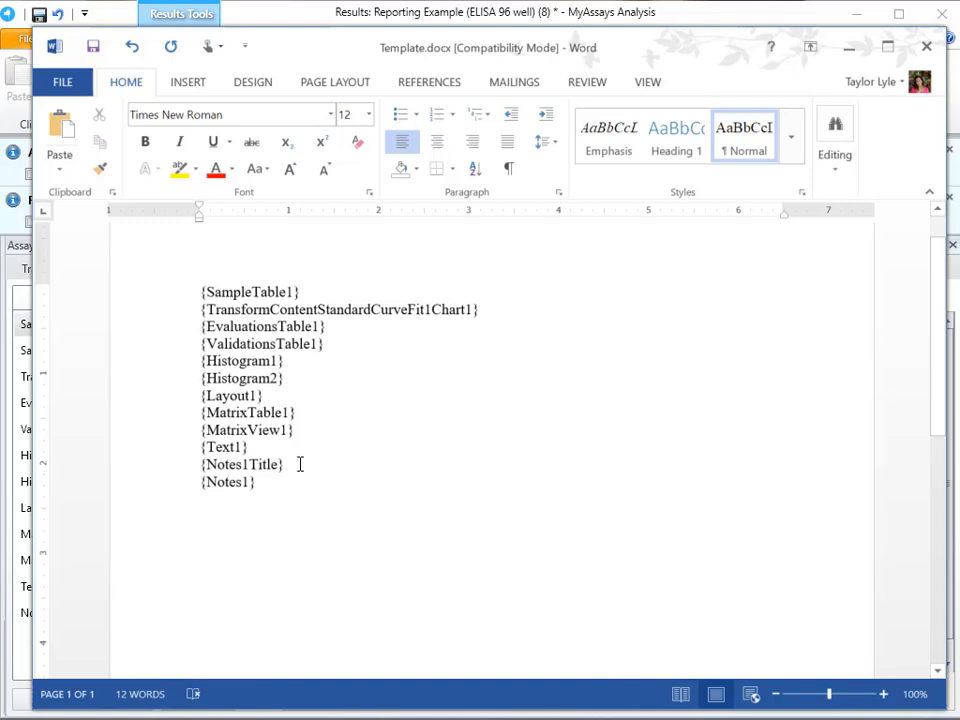
# - Delete the placeholders from Histogram1 through MatrixView1 and the Notes1Title placeholder, and save the template
pyautogui.moveTo(304, 437); pyautogui.dragTo(178, 363)
pyautogui.press('Delete')
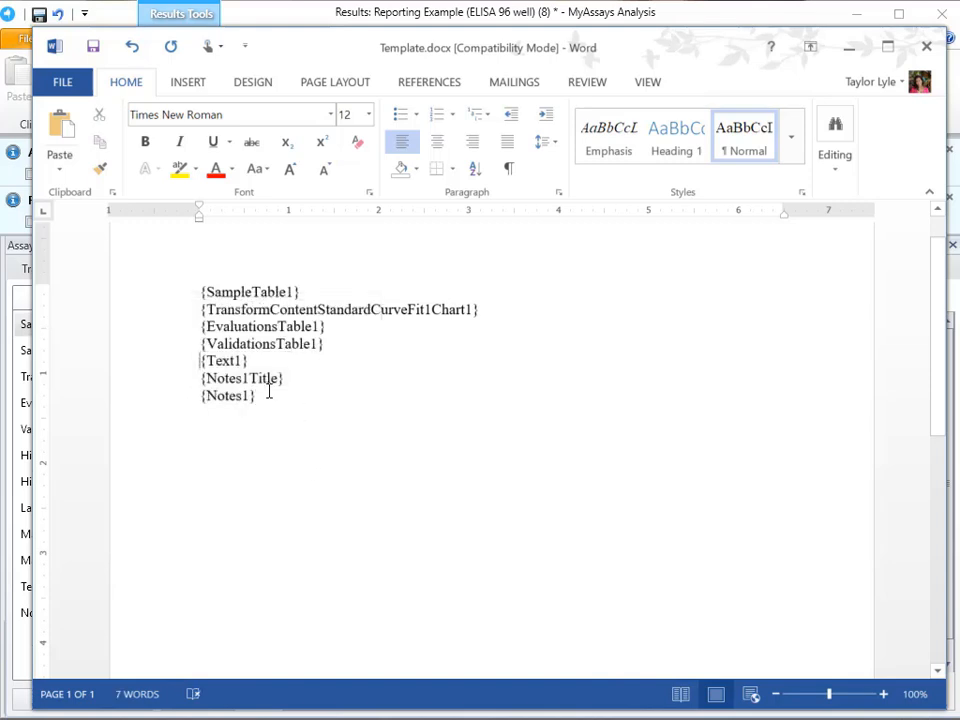
pyautogui.moveTo(293, 379); pyautogui.dragTo(187, 374)
pyautogui.press('Delete')
pyautogui.hotkey('ctrl', 's')
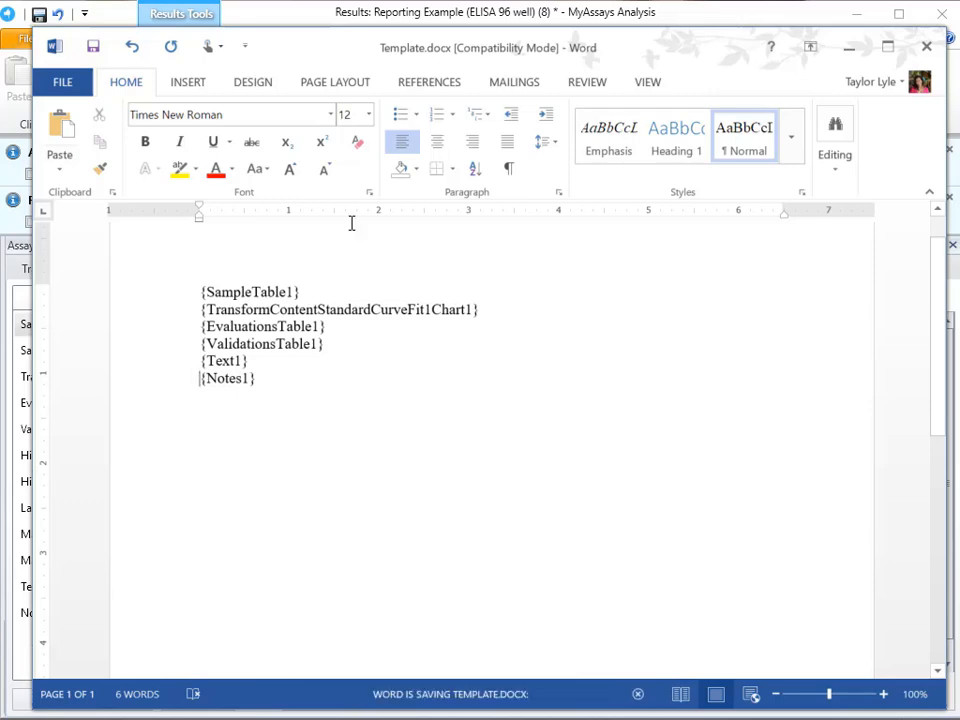
# - Recalculate the results in MyAssays Analysis with the saved template and review the generated report pages
pyautogui.click(420, 17)
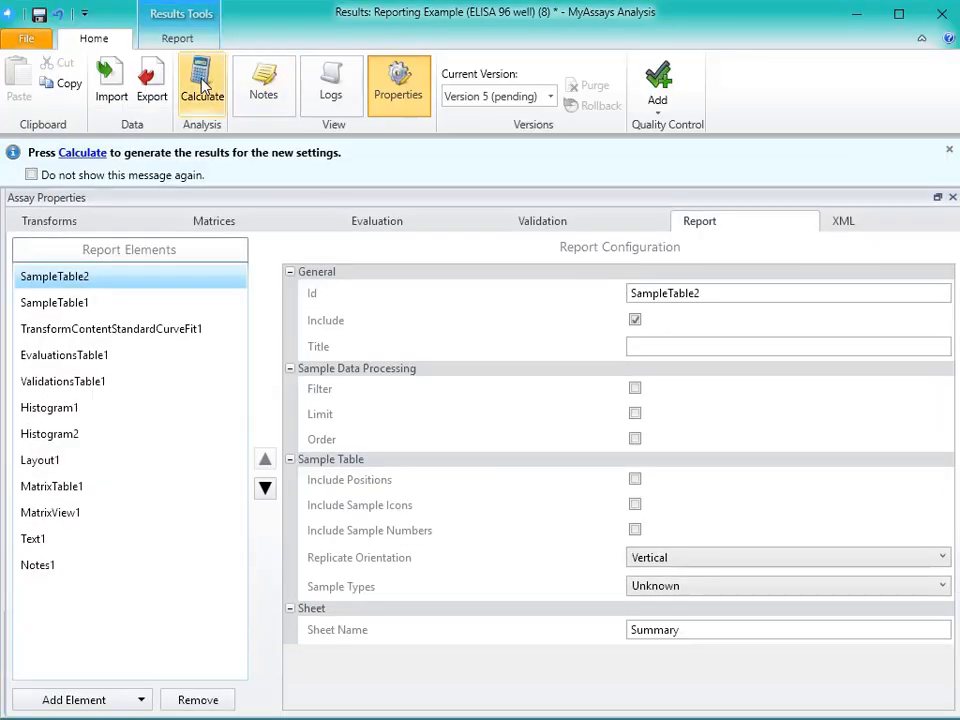
pyautogui.click(202, 85)
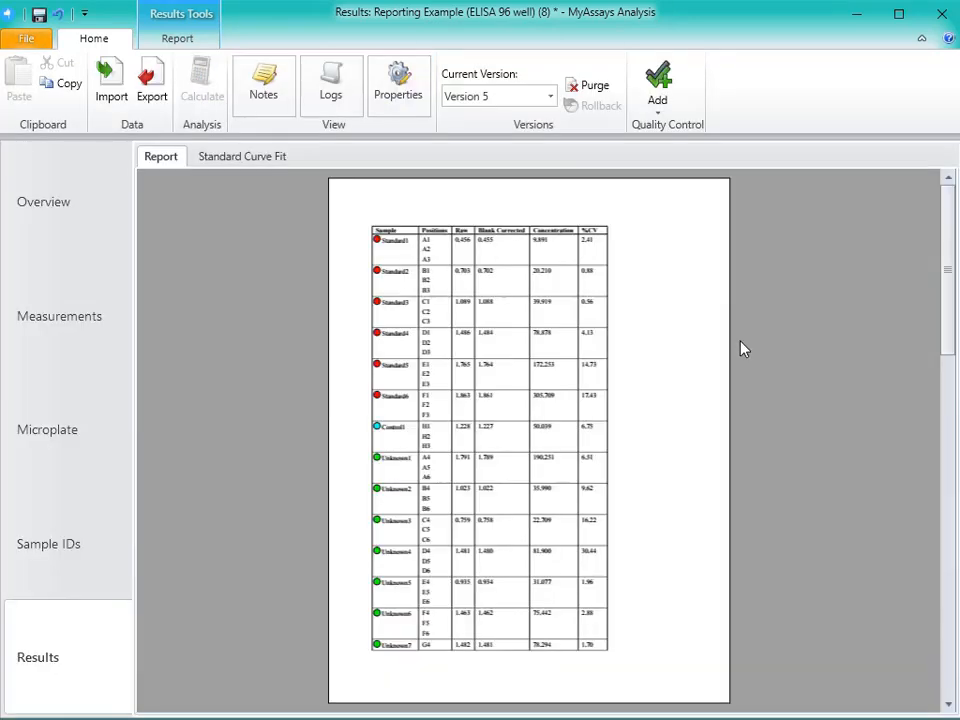
pyautogui.scroll(-3, 742, 348)
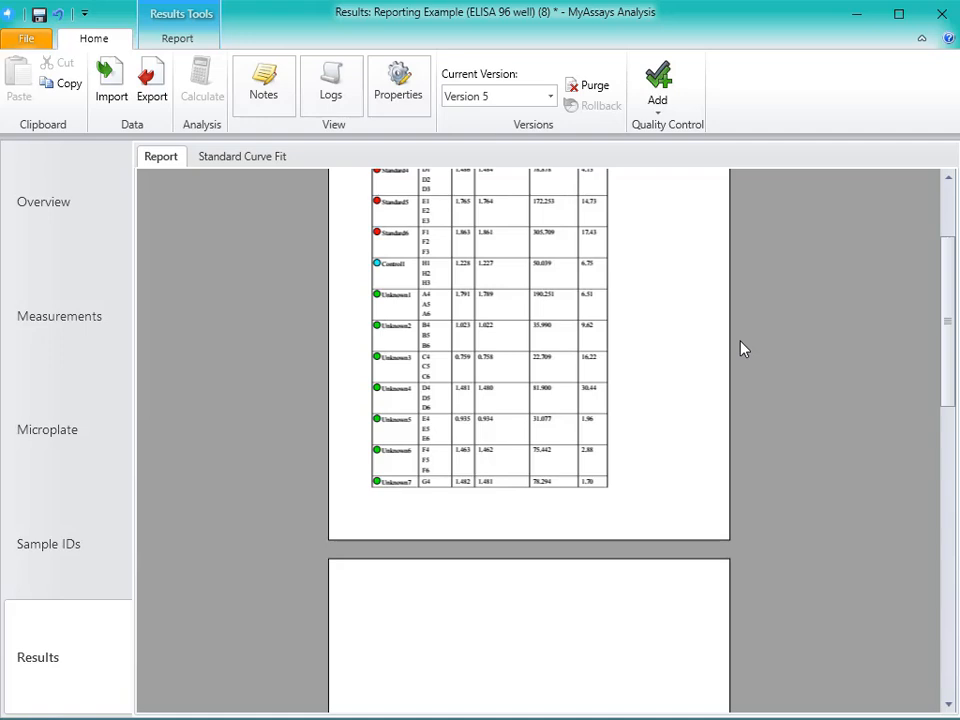
pyautogui.scroll(-3, 742, 348)
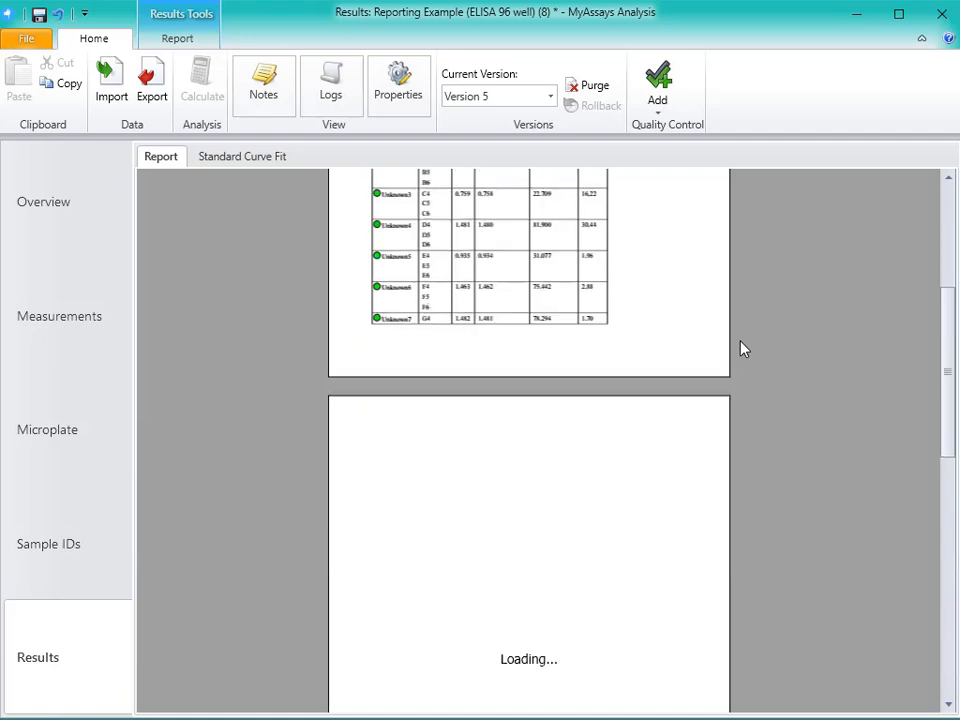
pyautogui.scroll(-9, 742, 348)
pyautogui.scroll(-5, 742, 348)
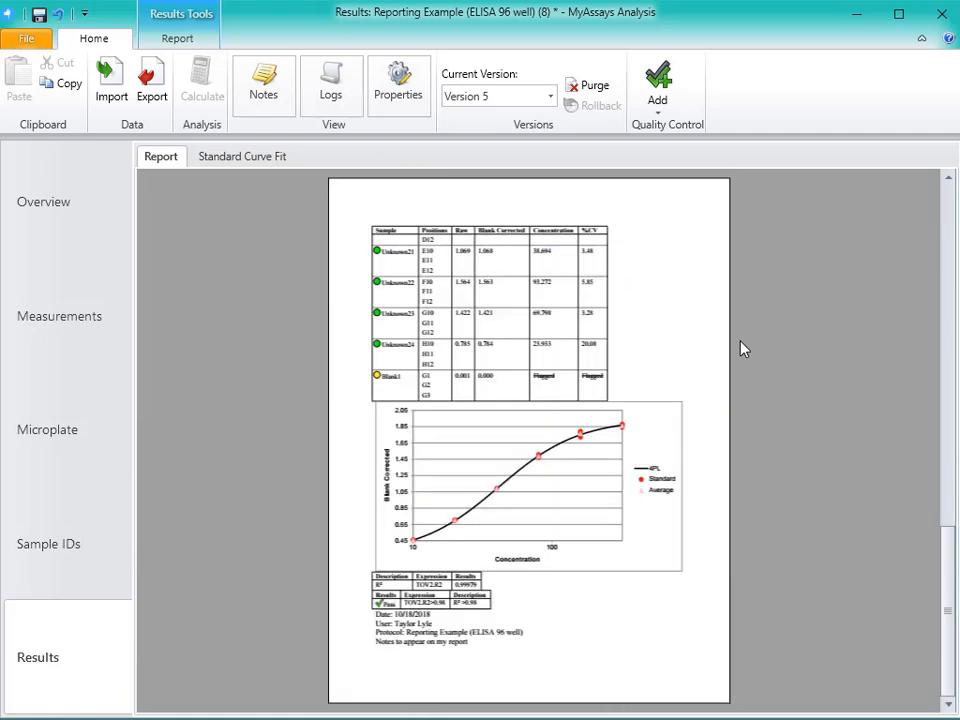
# - Switch the report to sheet view and check the Results, Fit, Histogram and Summary sheets
pyautogui.click(190, 40)
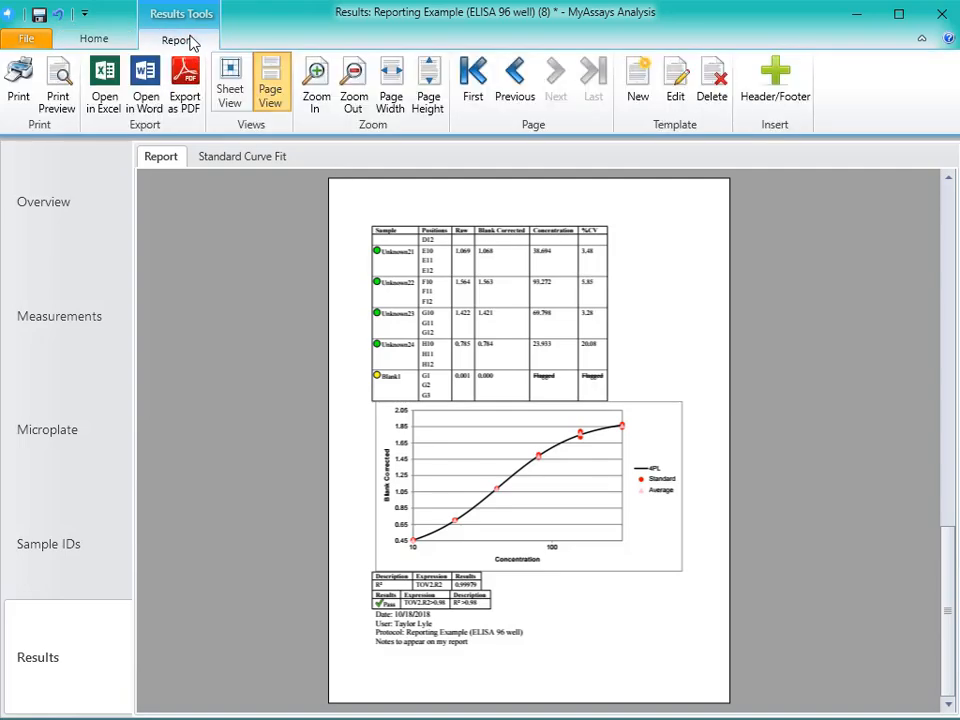
pyautogui.click(236, 98)
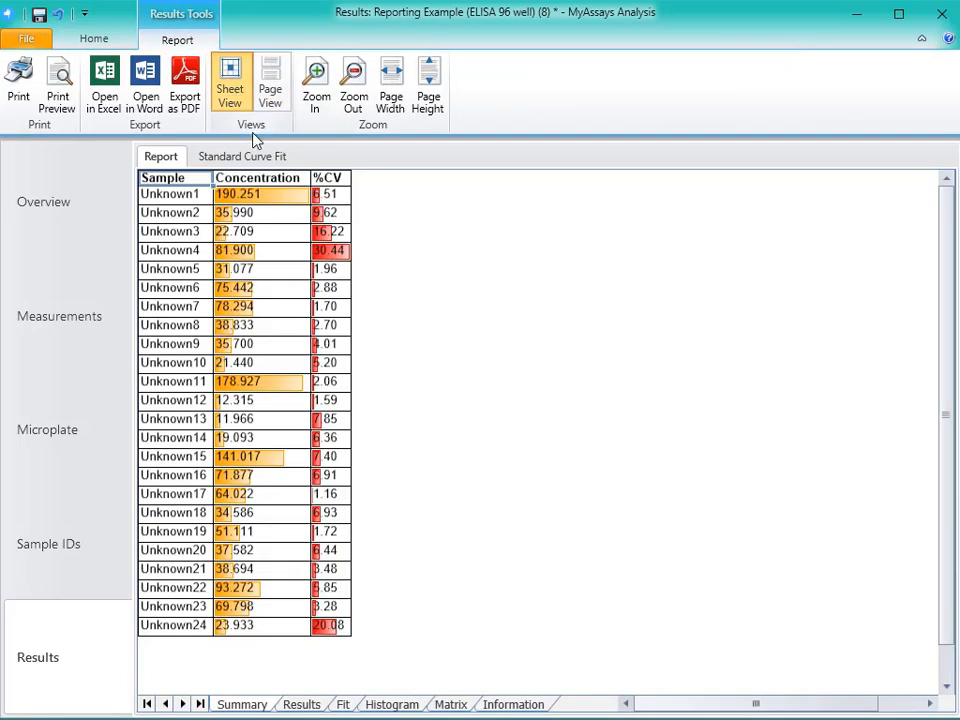
pyautogui.click(303, 705)
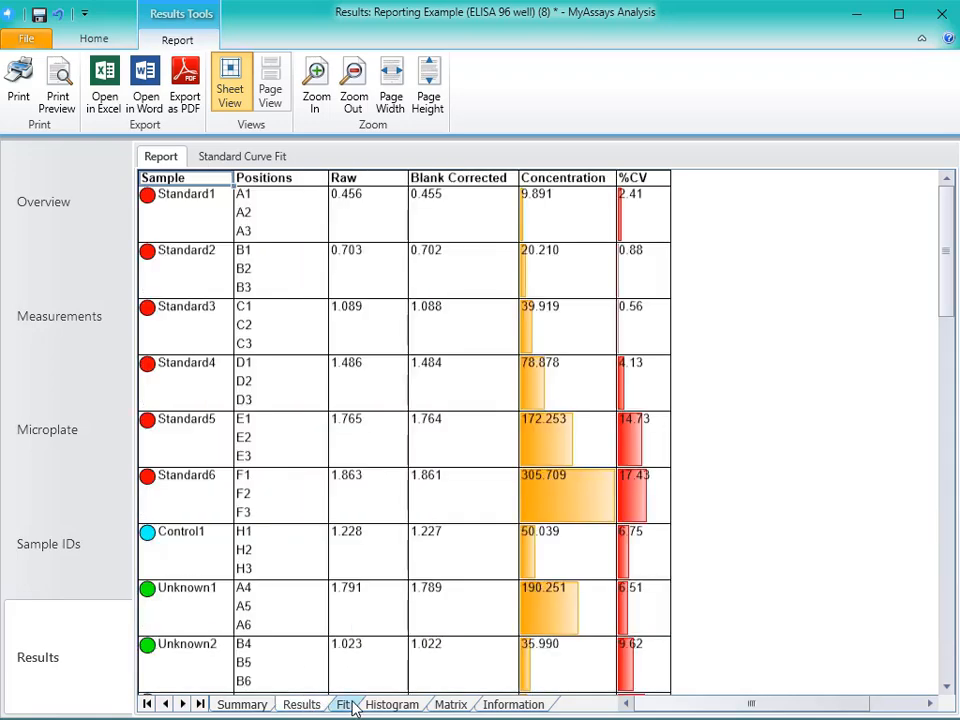
pyautogui.click(343, 705)
pyautogui.click(390, 705)
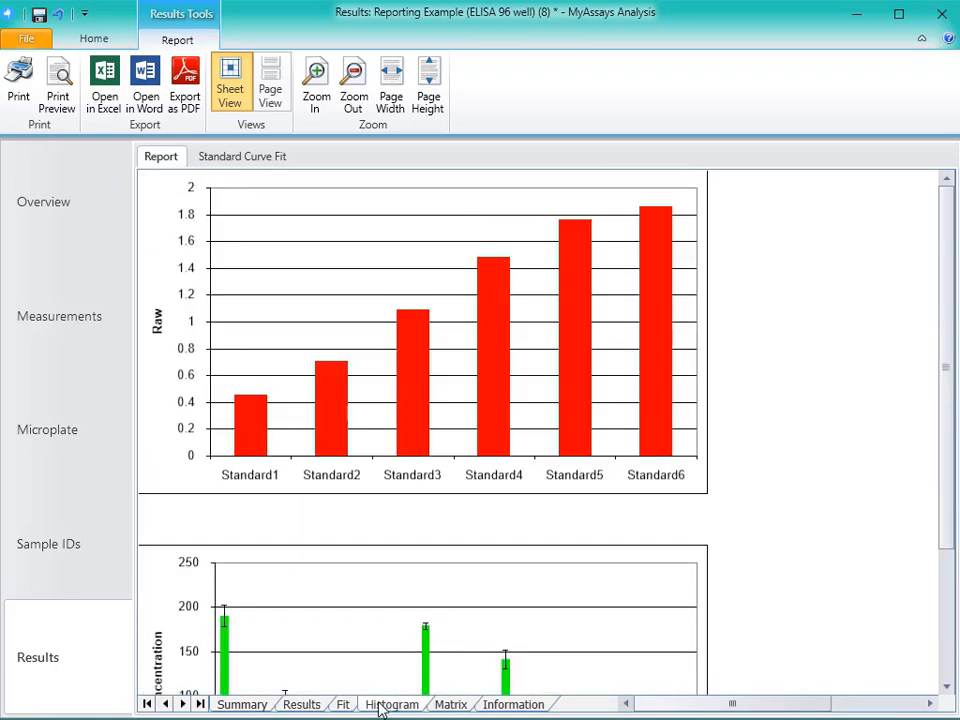
pyautogui.click(256, 705)
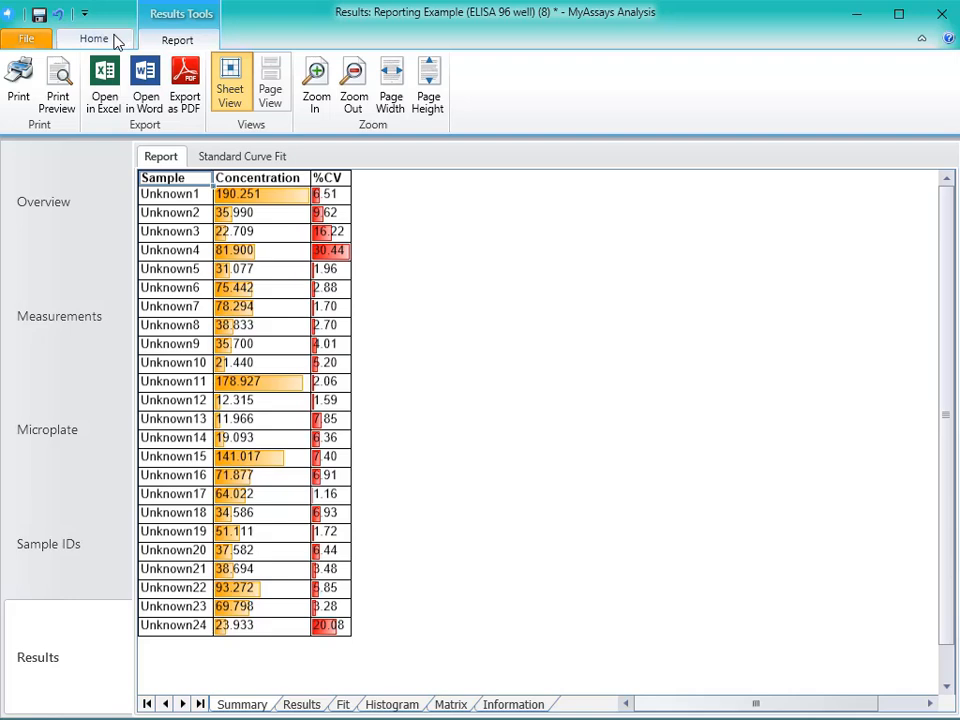
# - Return to page view, reopen the report template in Word and set all its text to the Calibri font
pyautogui.click(280, 78)
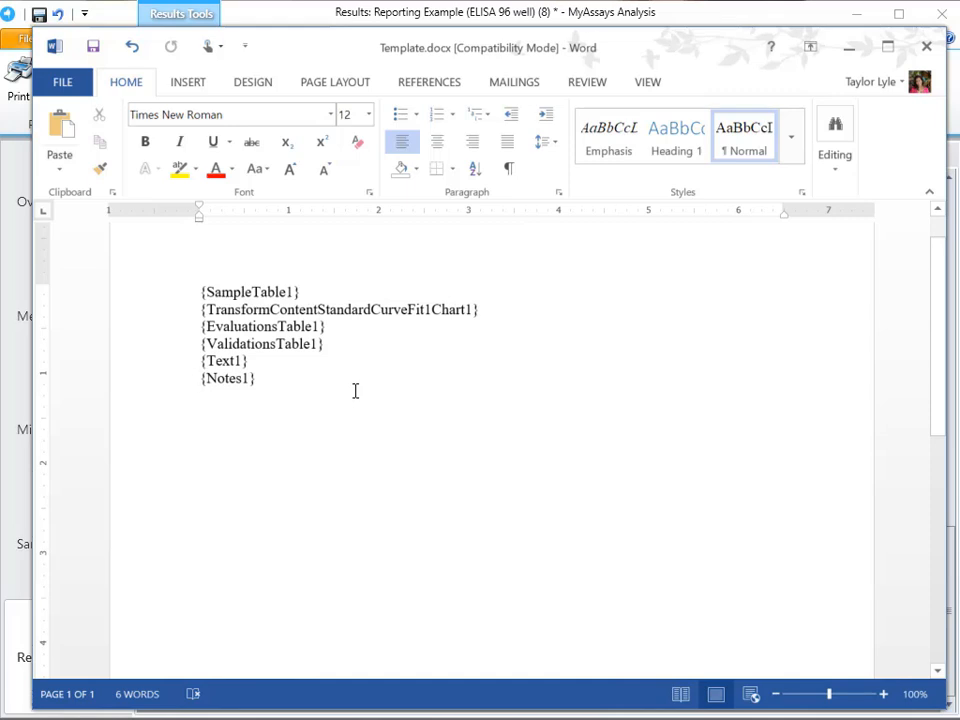
pyautogui.hotkey('ctrl', 'a')
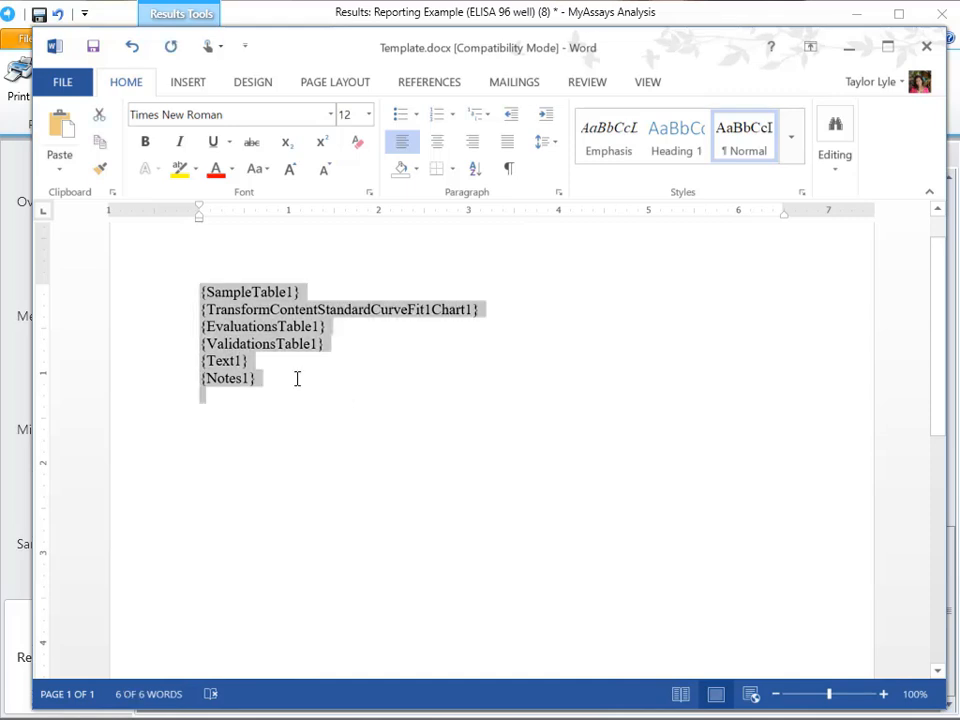
pyautogui.click(331, 114)
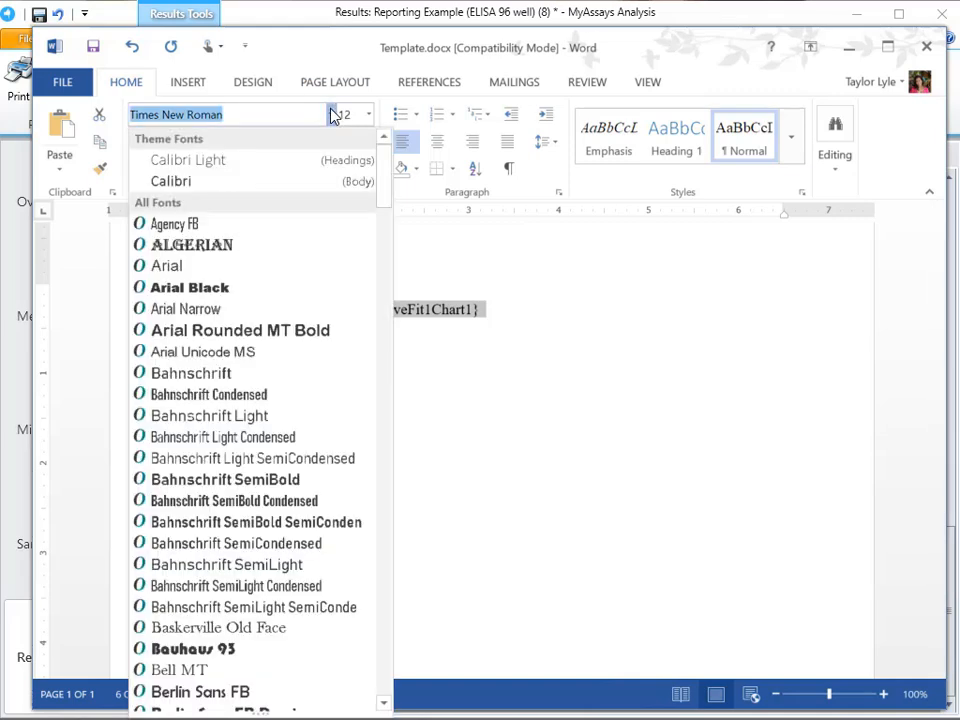
pyautogui.click(313, 185)
pyautogui.click(375, 390)
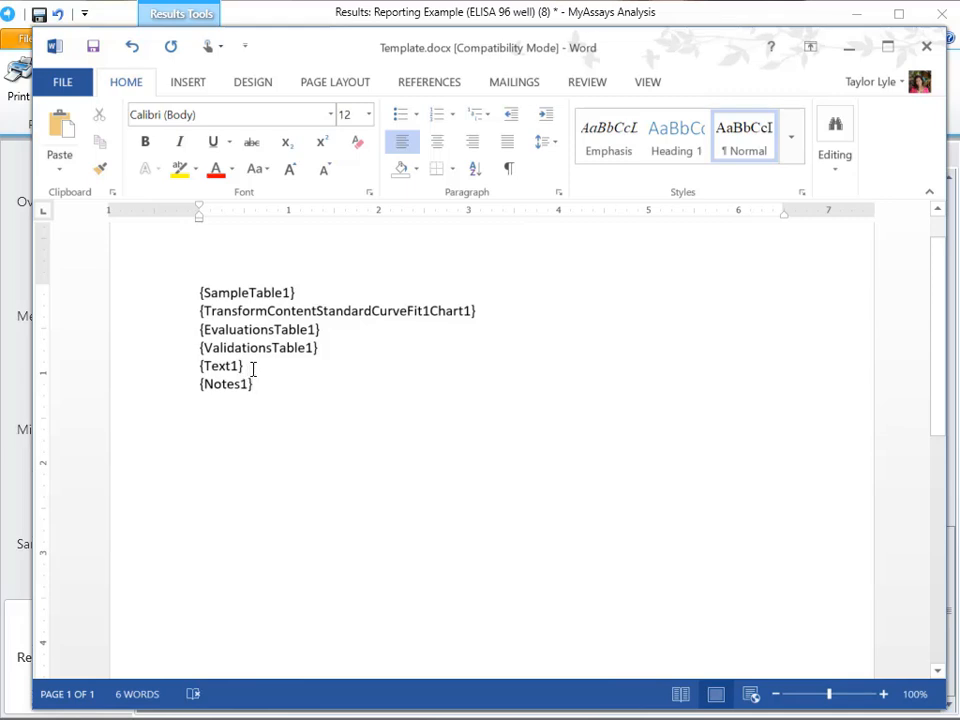
# - Move the {Text1} placeholder from the template's body into the page header
pyautogui.moveTo(253, 369); pyautogui.dragTo(195, 368)
pyautogui.hotkey('ctrl', 'c')
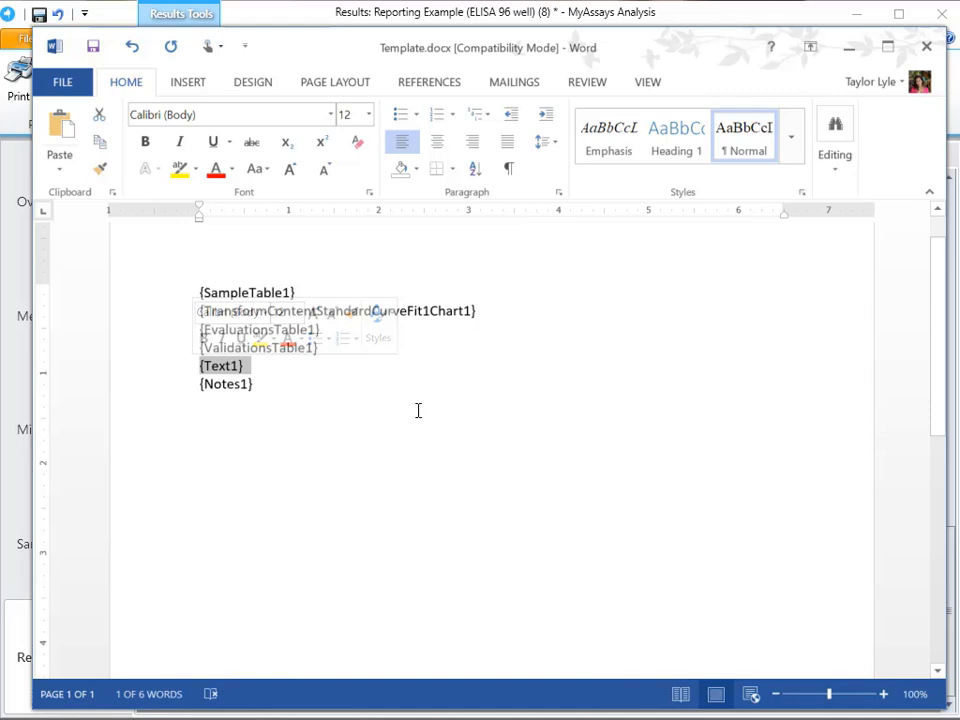
pyautogui.press('Delete')
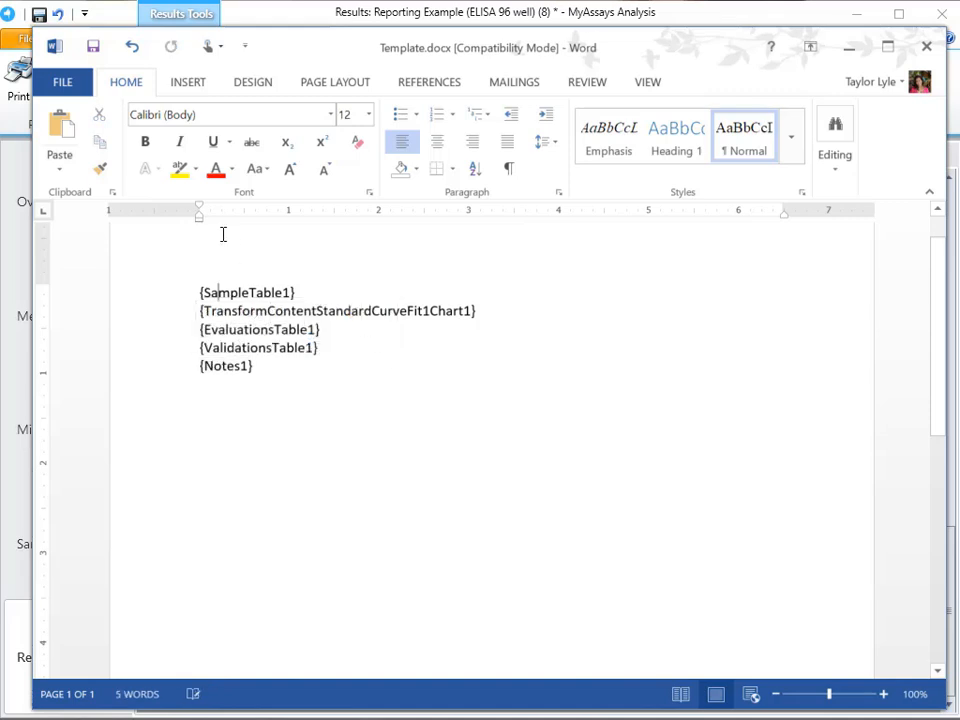
pyautogui.doubleClick(223, 234)
pyautogui.hotkey('ctrl', 'v')
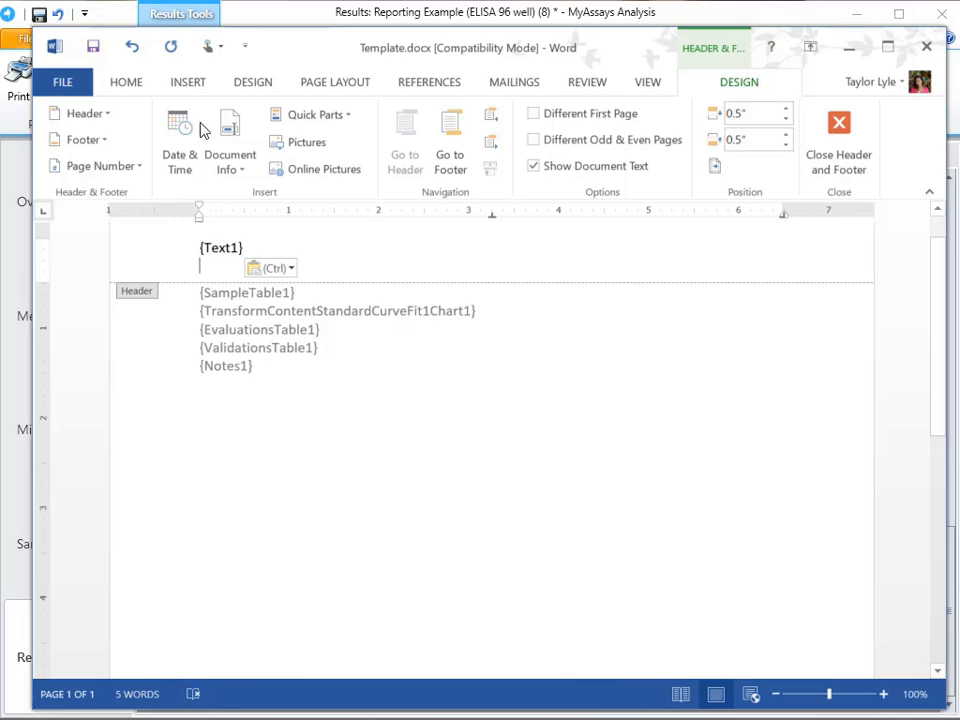
pyautogui.click(127, 83)
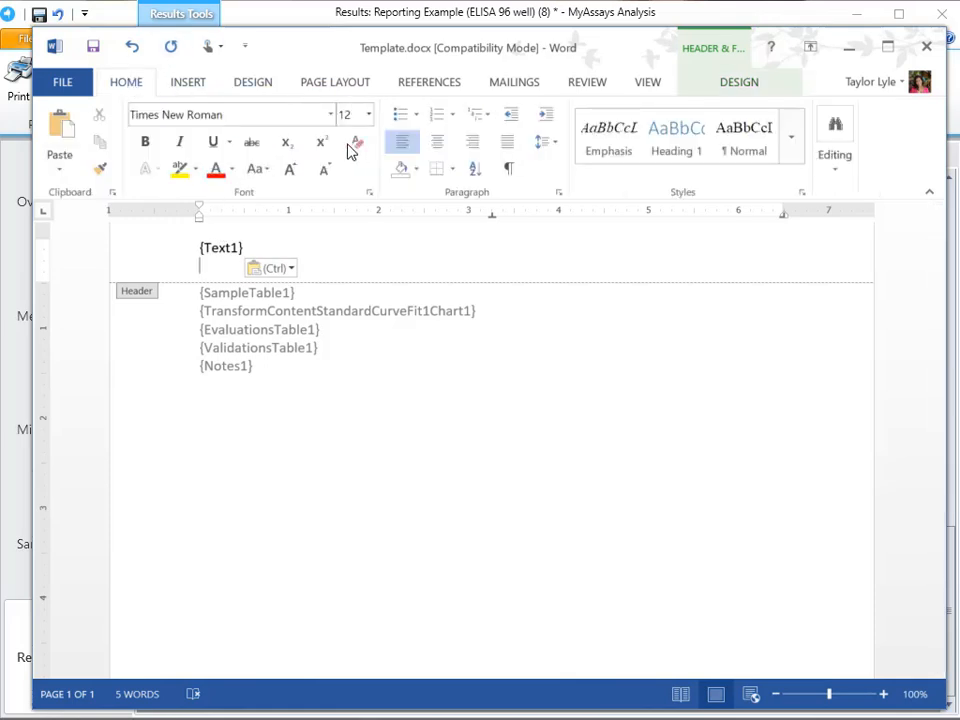
# - Reduce the font size of the {Text1} placeholder in the header by two increments and return to the document body
pyautogui.click(249, 251)
pyautogui.tripleClick(249, 251)
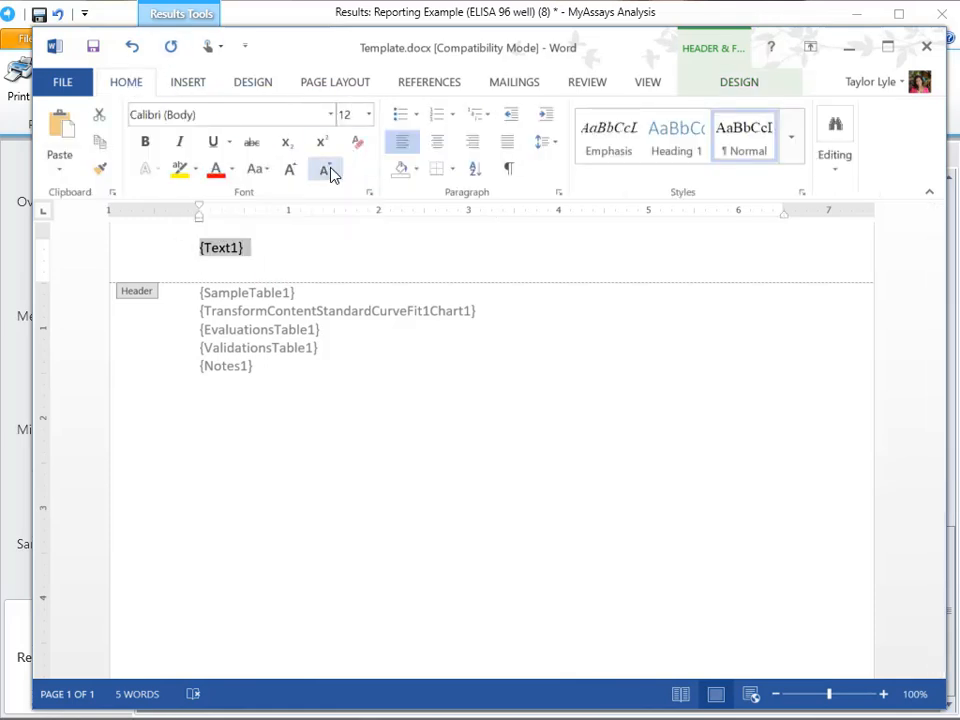
pyautogui.click(324, 169)
pyautogui.click(324, 169)
pyautogui.doubleClick(349, 414)
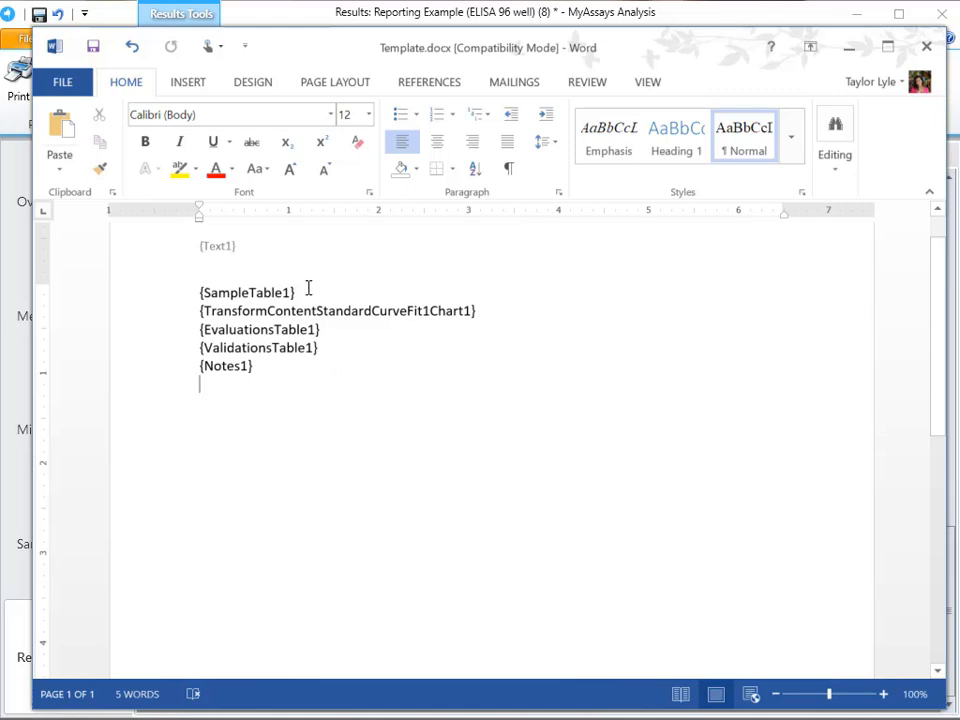
# - Move the {SampleTable1} placeholder to its own line between {ValidationsTable1} and {Notes1}
pyautogui.moveTo(309, 292); pyautogui.dragTo(167, 290)
pyautogui.hotkey('ctrl', 'c')
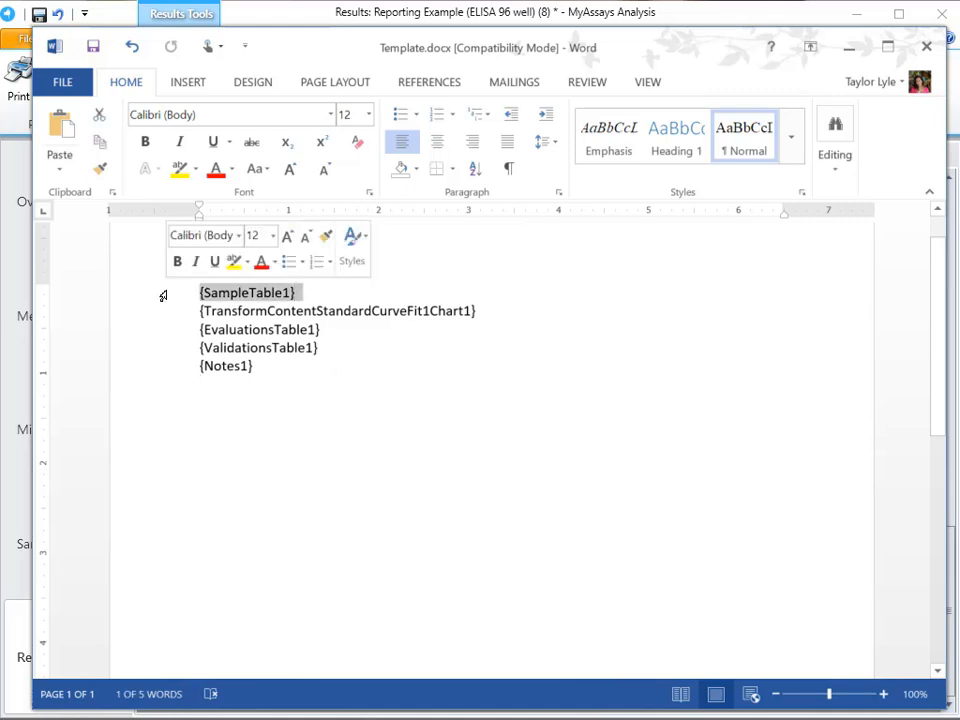
pyautogui.press('Delete')
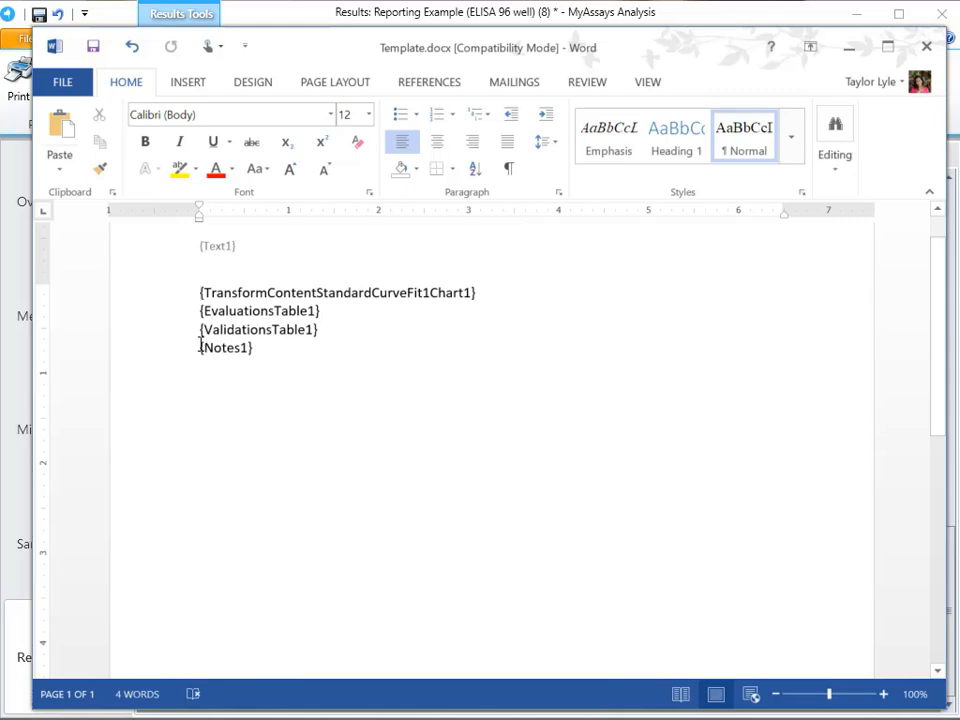
pyautogui.press('Return')
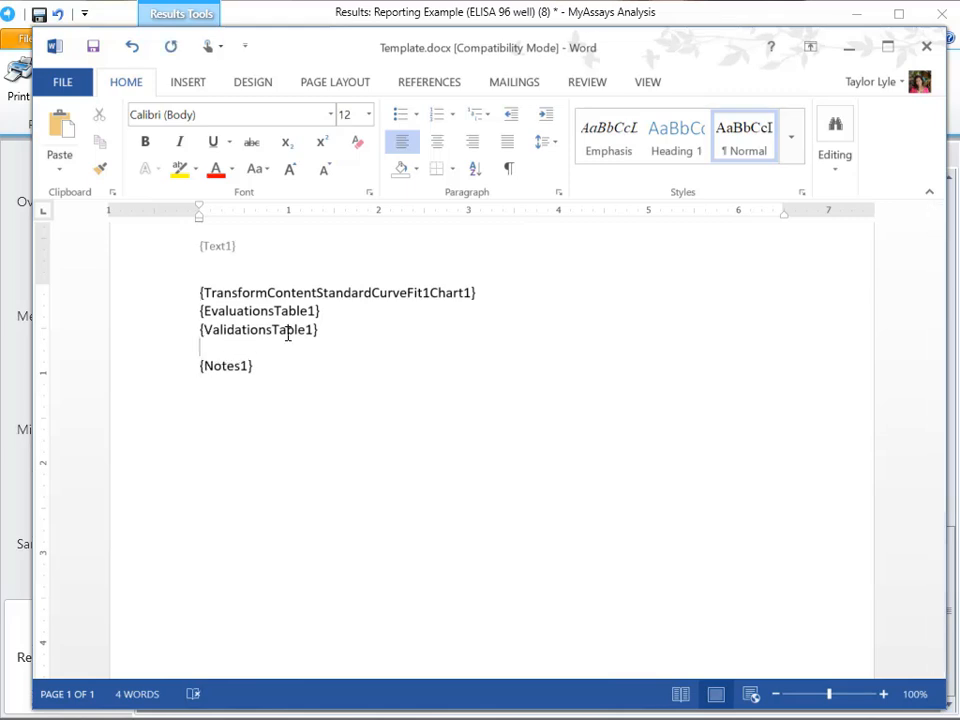
pyautogui.hotkey('ctrl', 'v')
pyautogui.press('Delete')
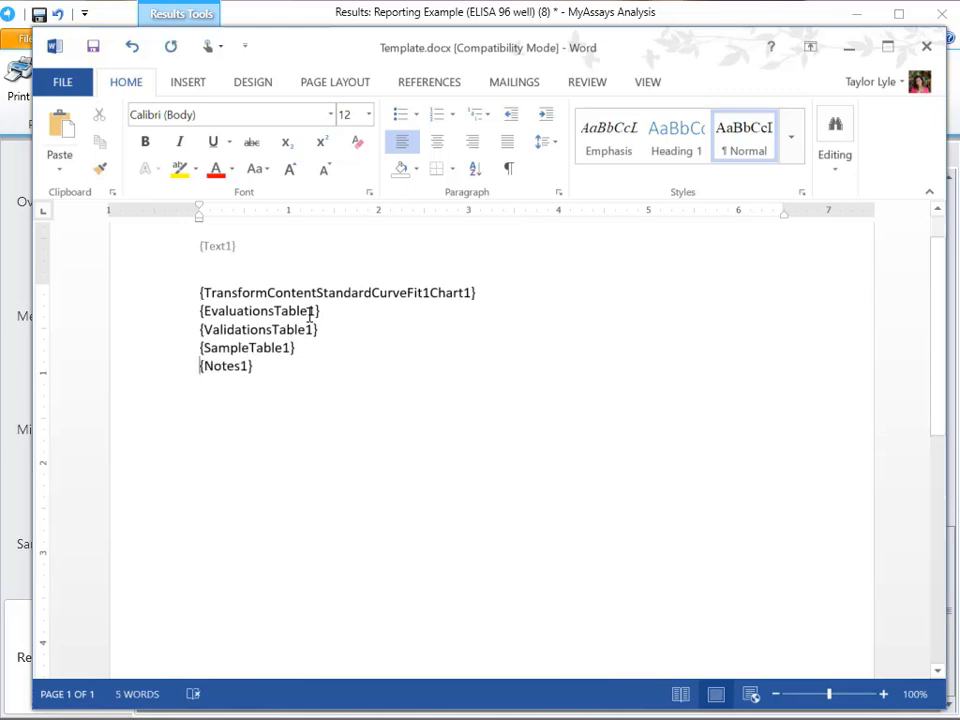
# - Add an empty line above {TransformContentStandardCurveFit1Chart1} and insert a one-row, two-column table there
pyautogui.click(199, 295)
pyautogui.press('Return')
pyautogui.press('Up')
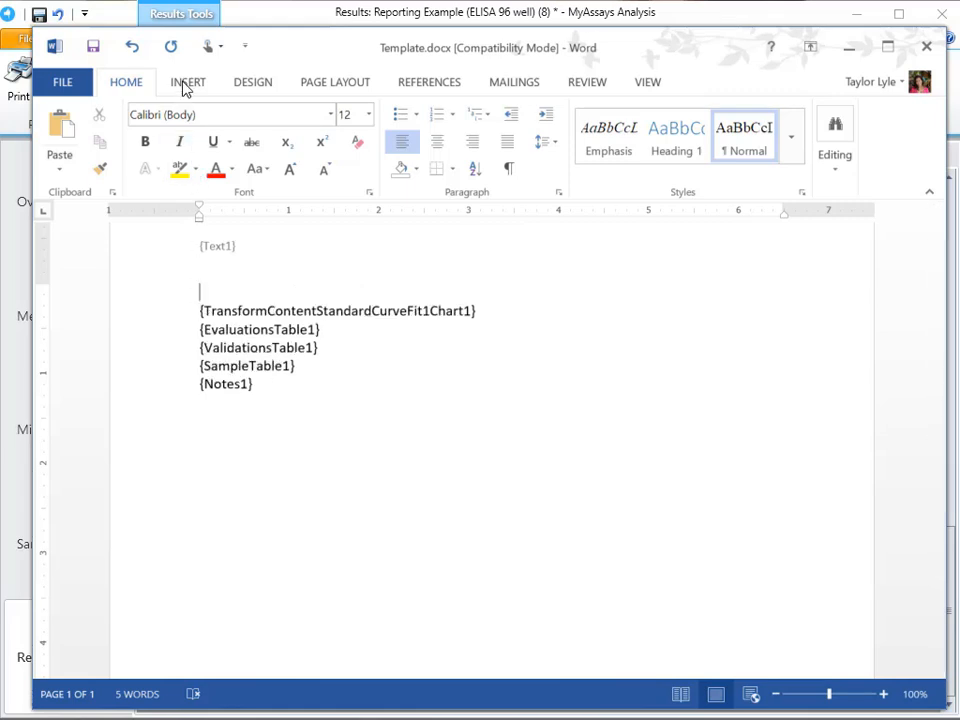
pyautogui.click(186, 88)
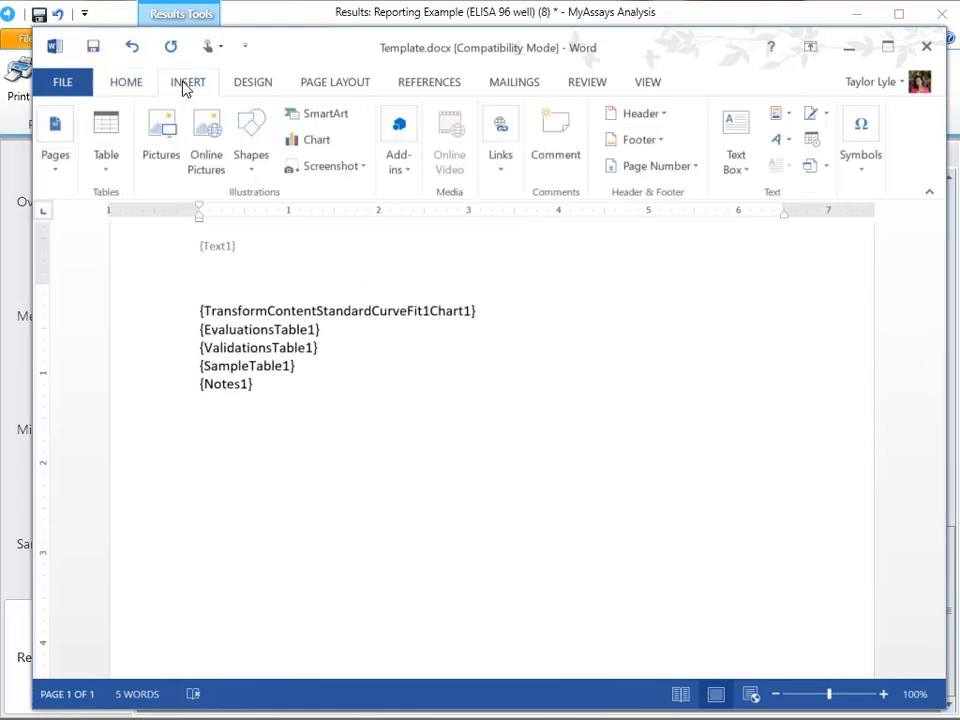
pyautogui.click(111, 168)
pyautogui.click(122, 218)
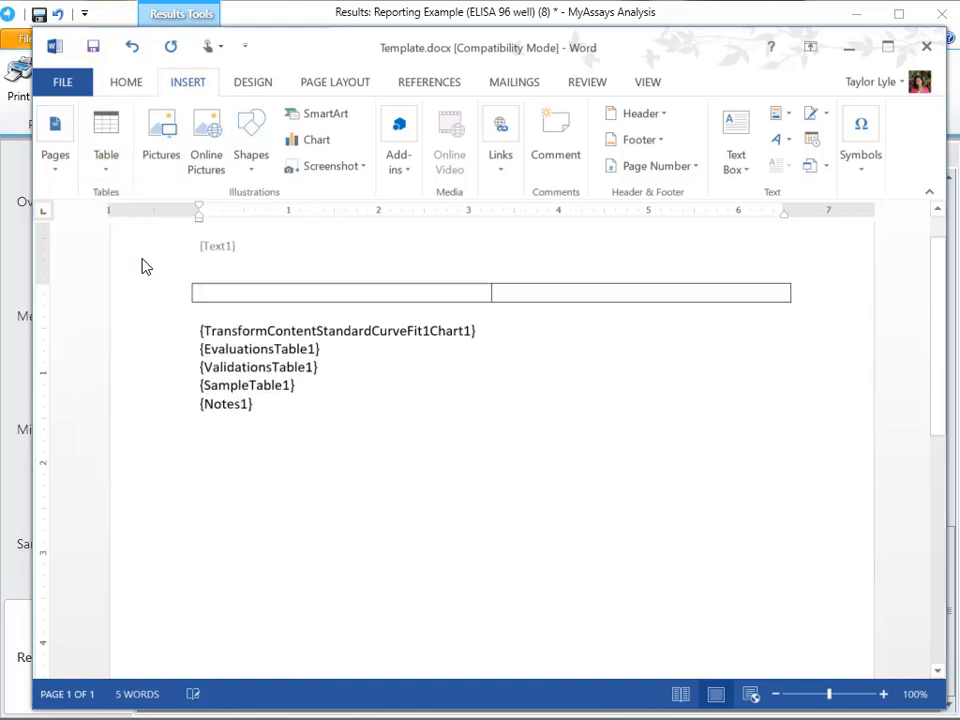
# - Move {TransformContentStandardCurveFit1Chart1} into the table's left cell, and {EvaluationsTable1} and {ValidationsTable1} into its right cell
pyautogui.click(156, 330)
pyautogui.hotkey('ctrl', 'c')
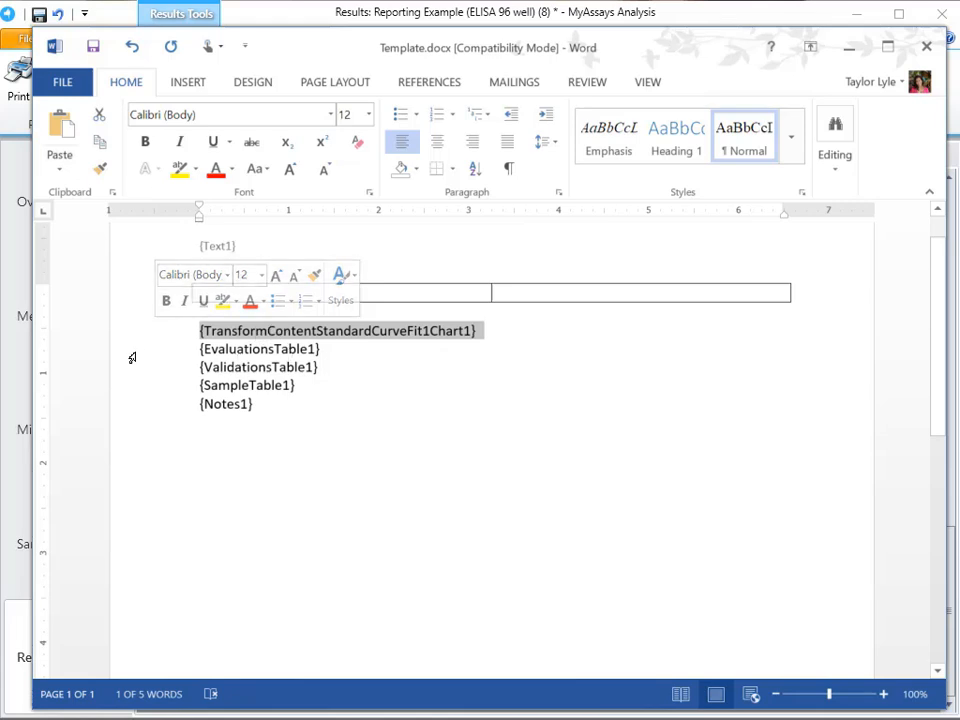
pyautogui.press('Delete')
pyautogui.click(236, 291)
pyautogui.hotkey('ctrl', 'v')
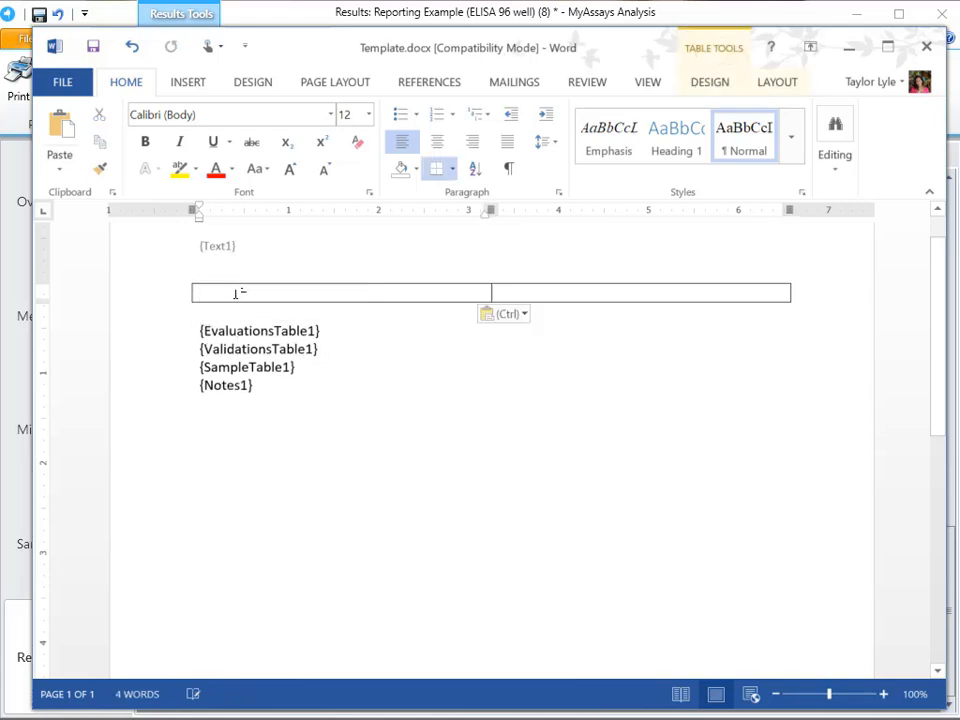
pyautogui.moveTo(289, 366); pyautogui.dragTo(199, 343)
pyautogui.hotkey('ctrl', 'c')
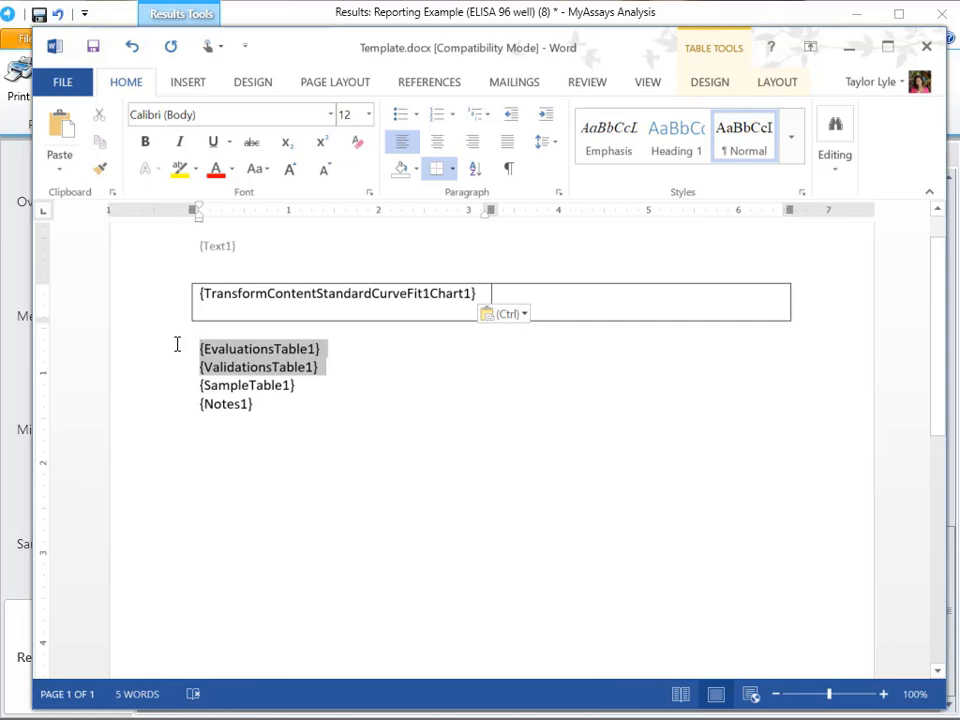
pyautogui.press('Delete')
pyautogui.hotkey('ctrl', 'v')
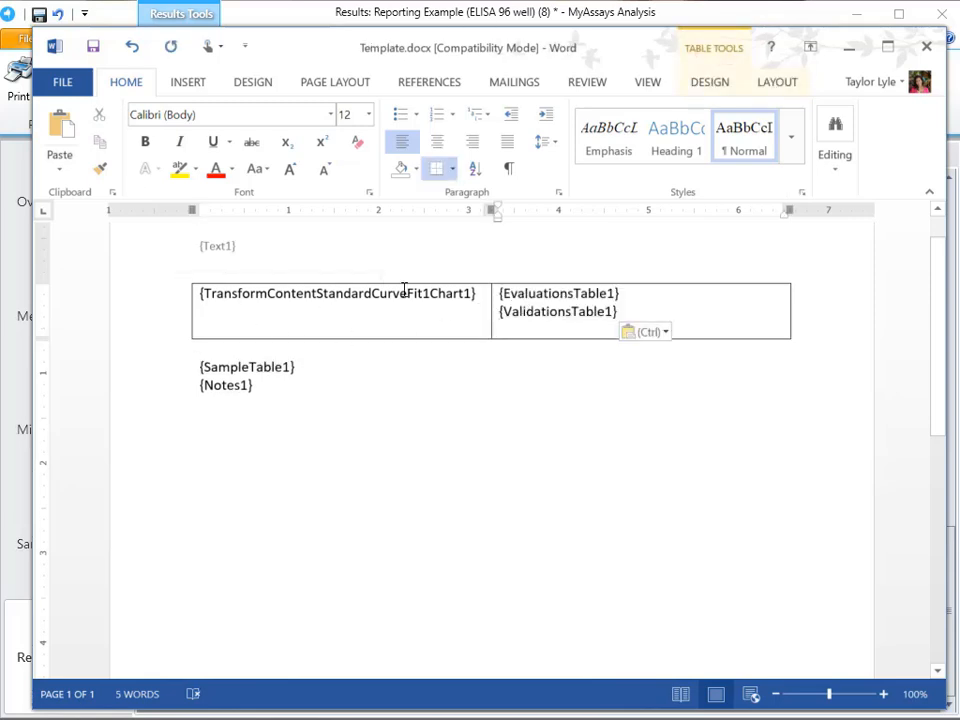
# - Remove all borders from the table holding the chart, evaluations and validations placeholders
pyautogui.click(710, 82)
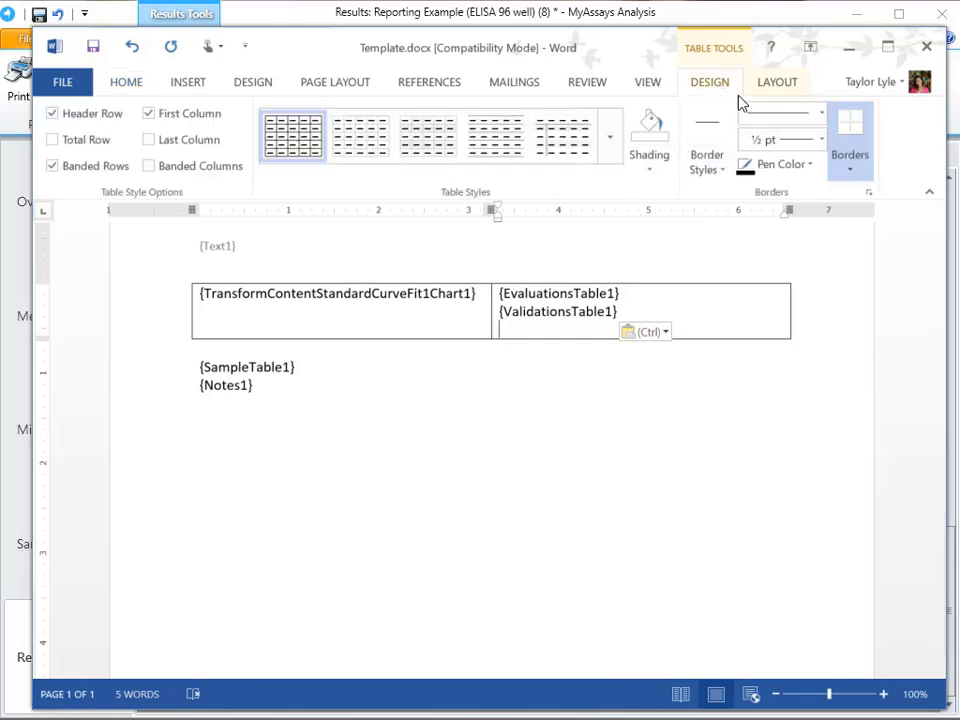
pyautogui.click(848, 165)
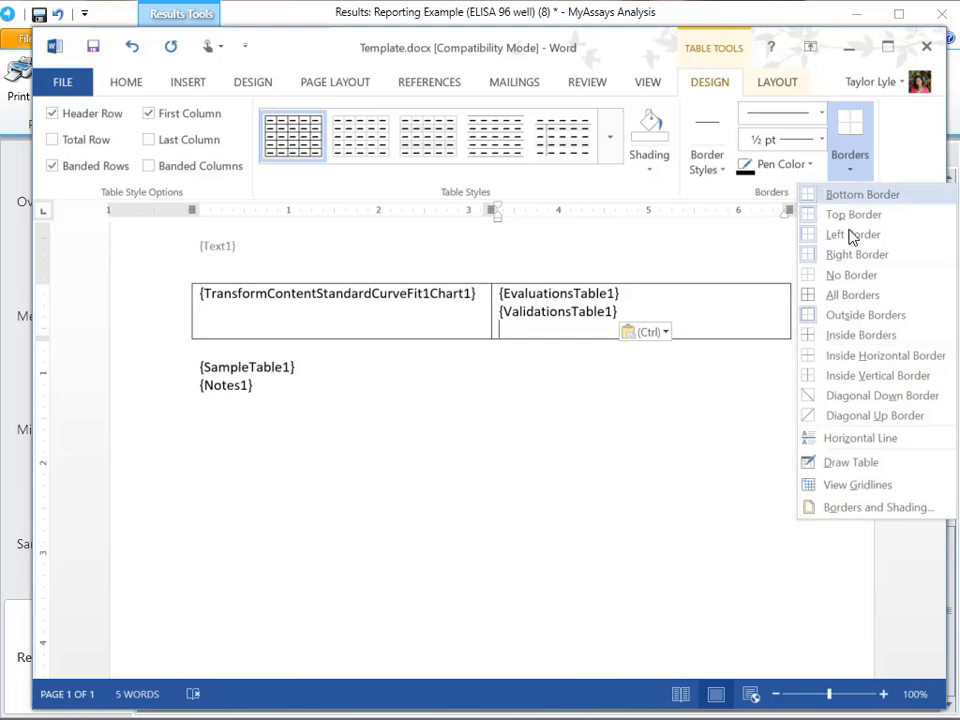
pyautogui.click(853, 275)
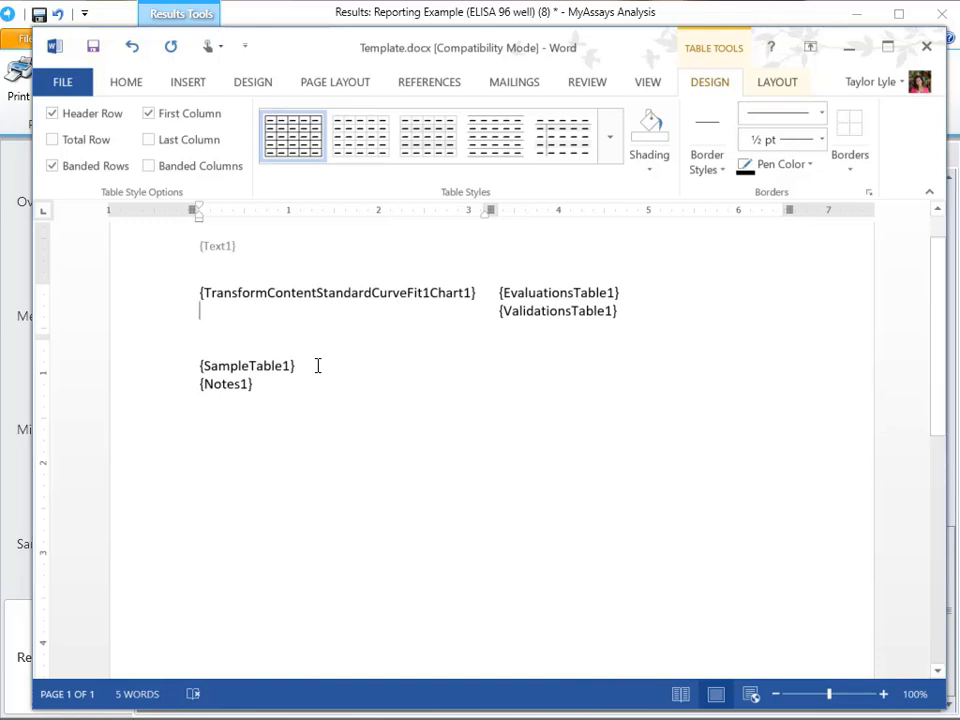
# - Show the formatting marks and lay out the {SampleTable1} line in two columns
pyautogui.click(127, 86)
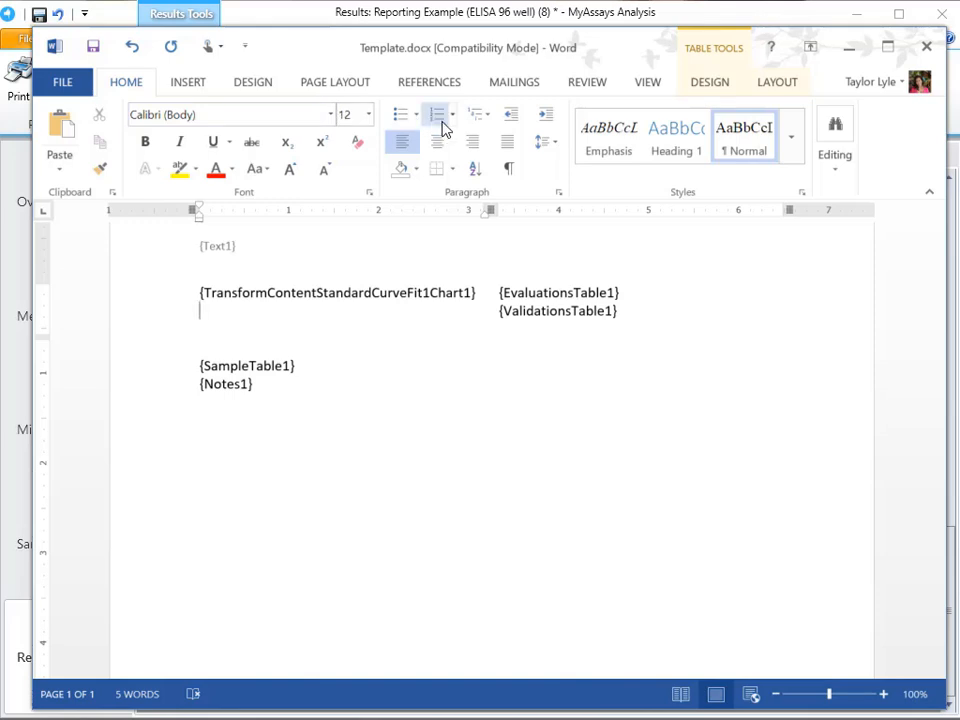
pyautogui.click(510, 170)
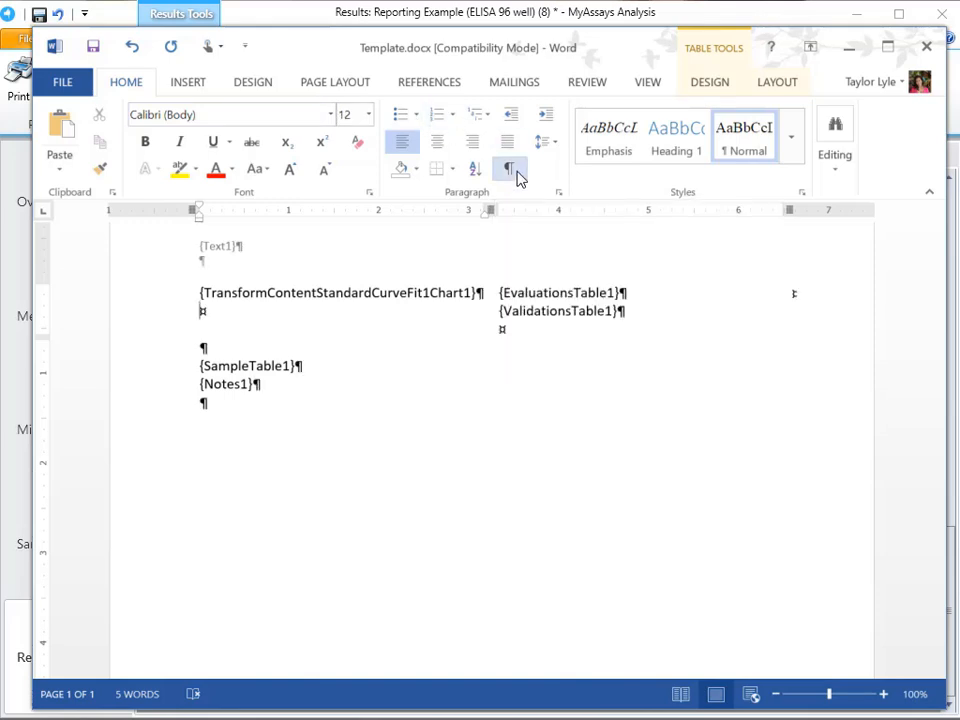
pyautogui.moveTo(298, 369); pyautogui.dragTo(200, 366)
pyautogui.click(343, 84)
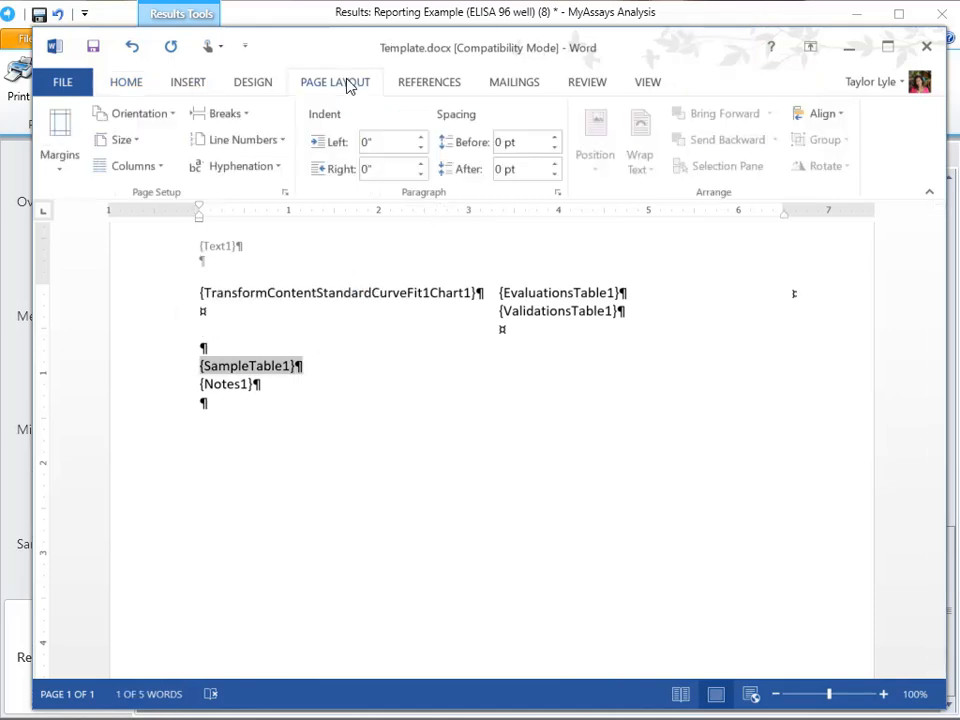
pyautogui.click(133, 166)
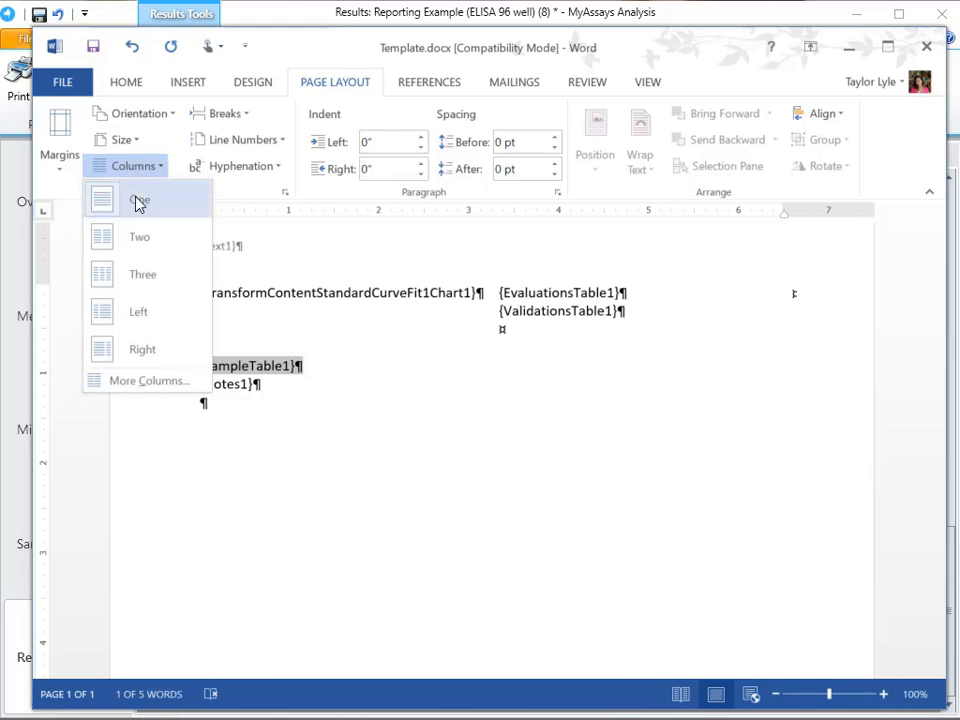
pyautogui.click(140, 237)
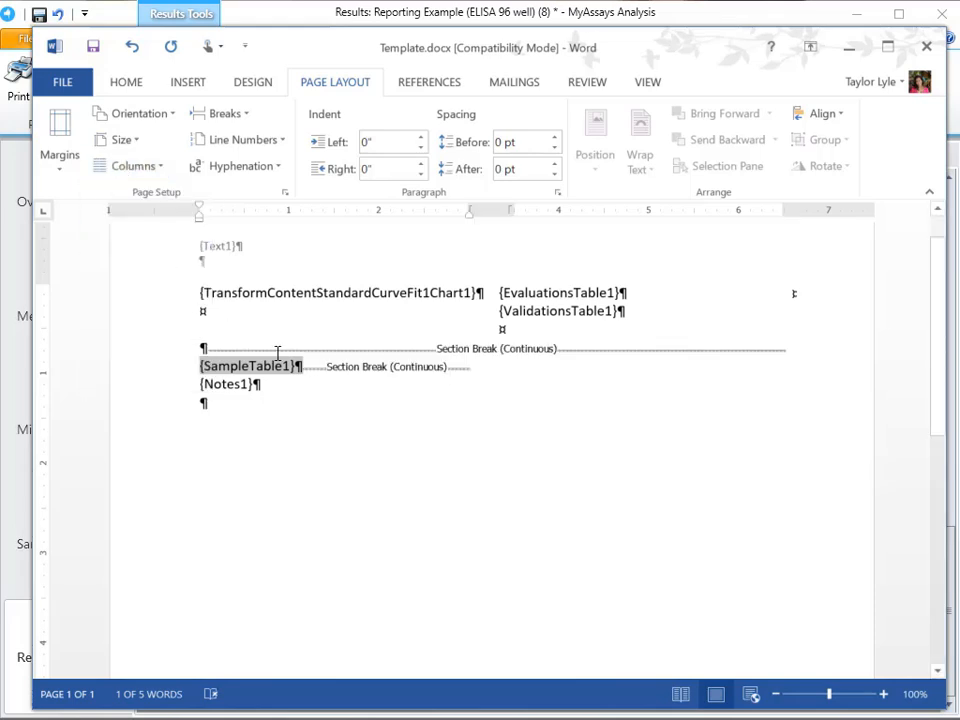
# - Reduce the {SampleTable1} placeholder's font size to 9 and hide the formatting marks
pyautogui.click(133, 84)
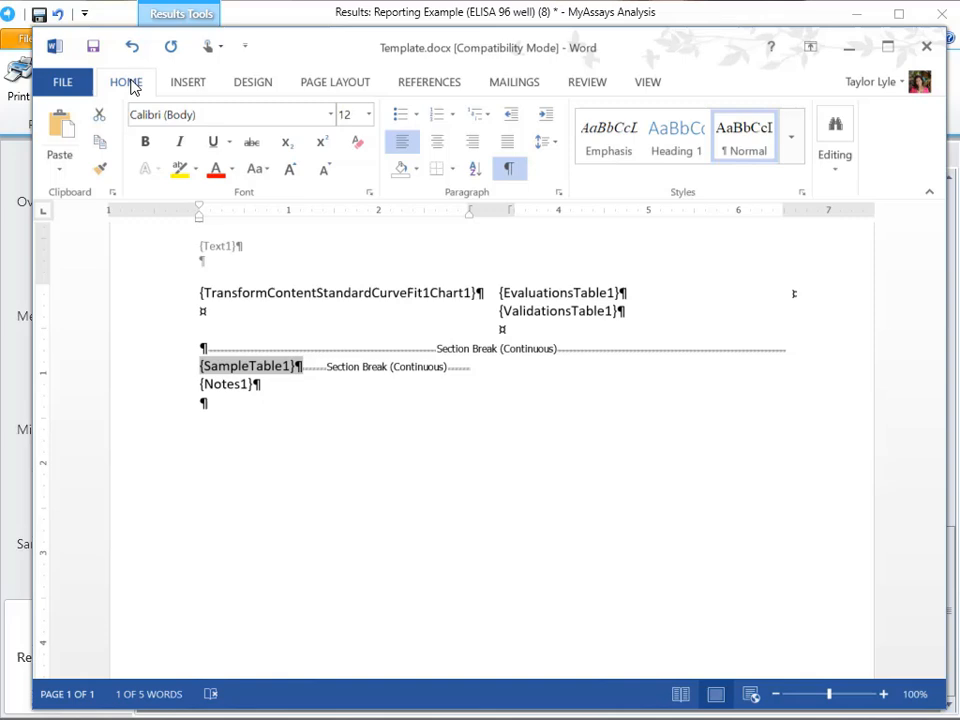
pyautogui.click(324, 170)
pyautogui.click(324, 170)
pyautogui.click(324, 170)
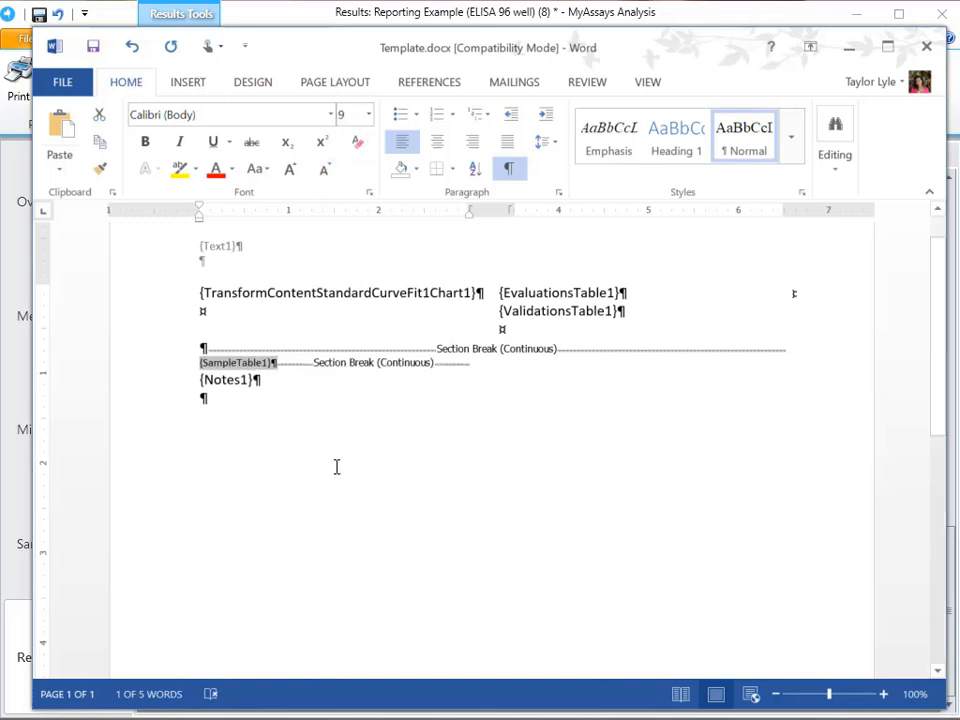
pyautogui.click(508, 168)
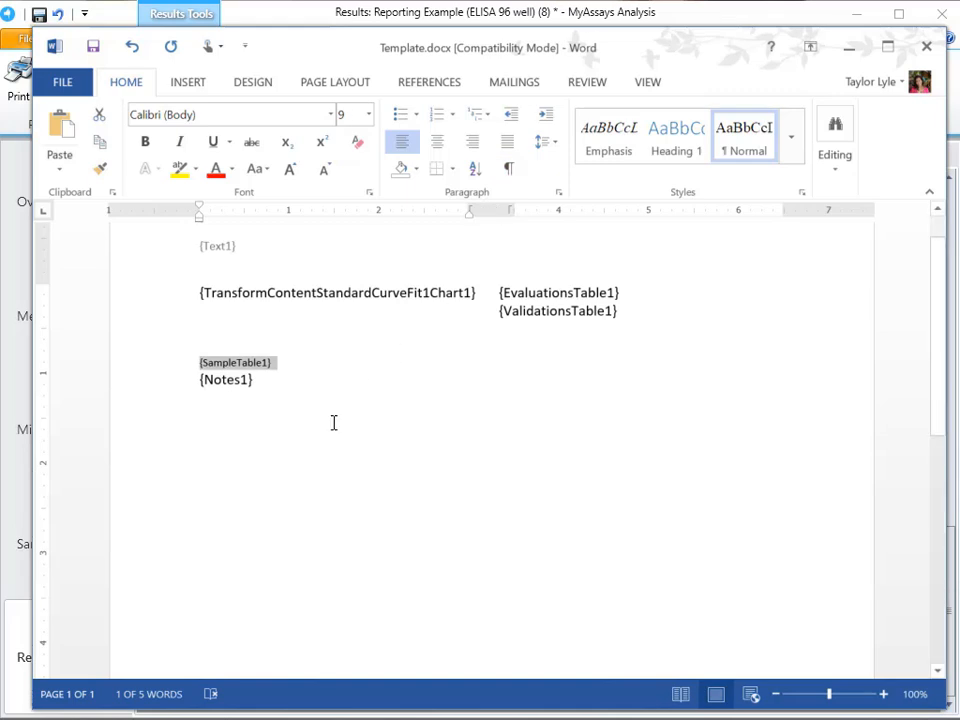
# - Insert an empty line between the {SampleTable1} and {Notes1} placeholders
pyautogui.click(300, 390)
pyautogui.hotkey('ctrl', 'z')
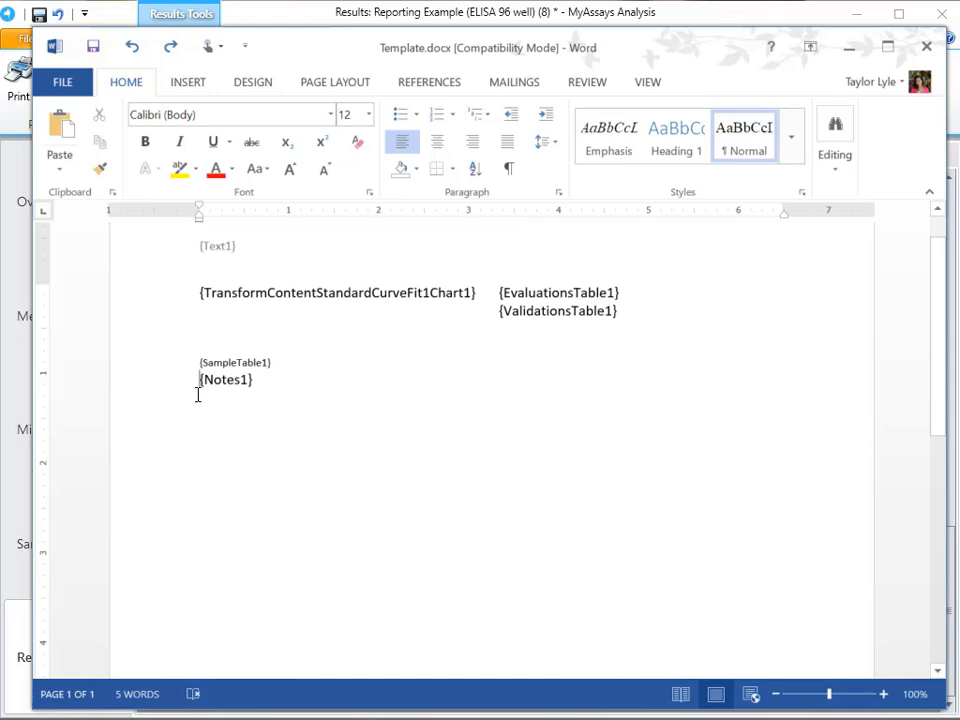
pyautogui.press('Return')
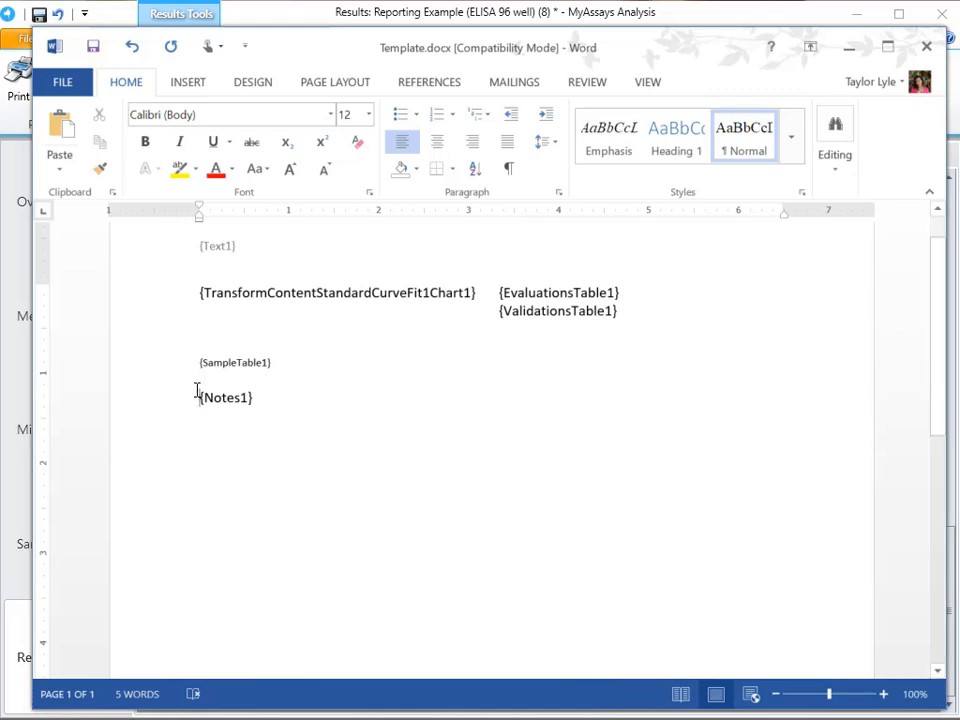
# - Insert a one-row, two-column table above {Notes1} and enter "Notes:" in its first cell
pyautogui.click(189, 84)
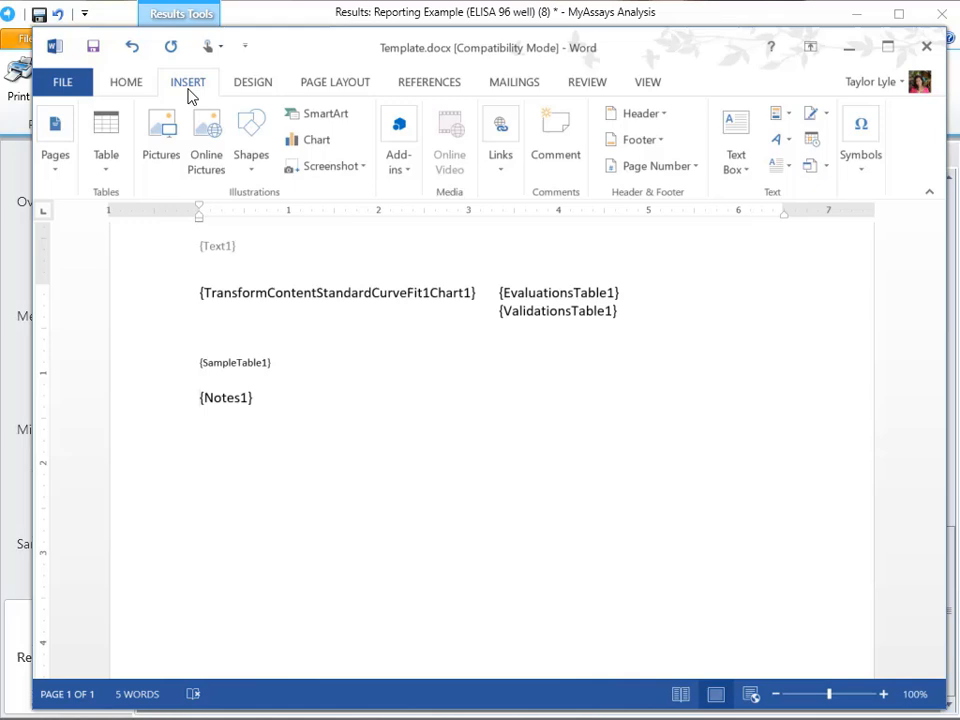
pyautogui.click(118, 168)
pyautogui.click(133, 223)
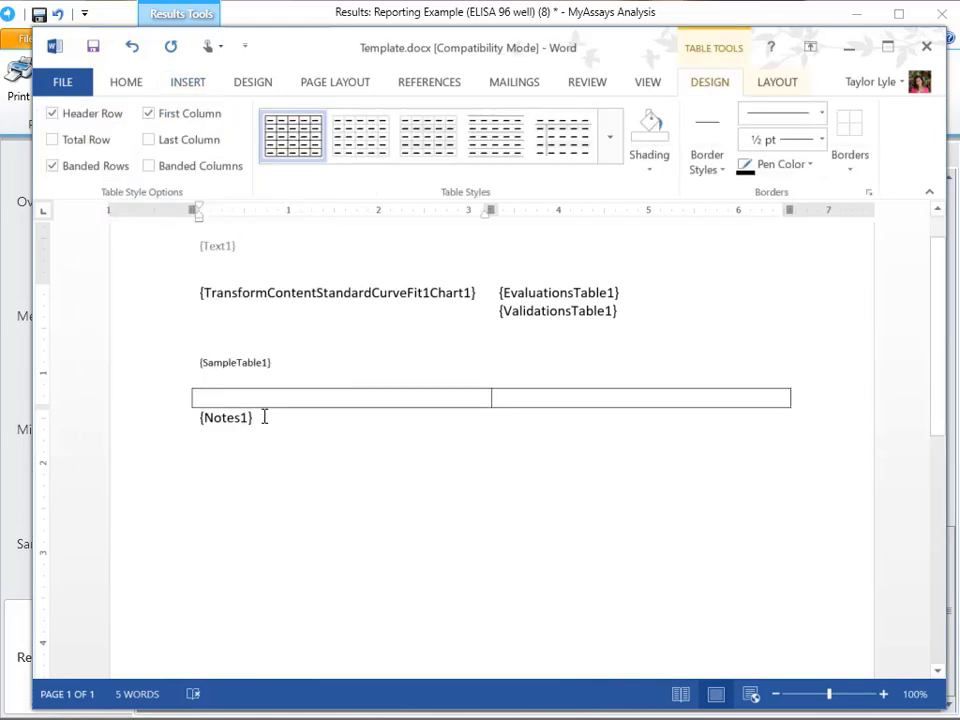
pyautogui.write('N')
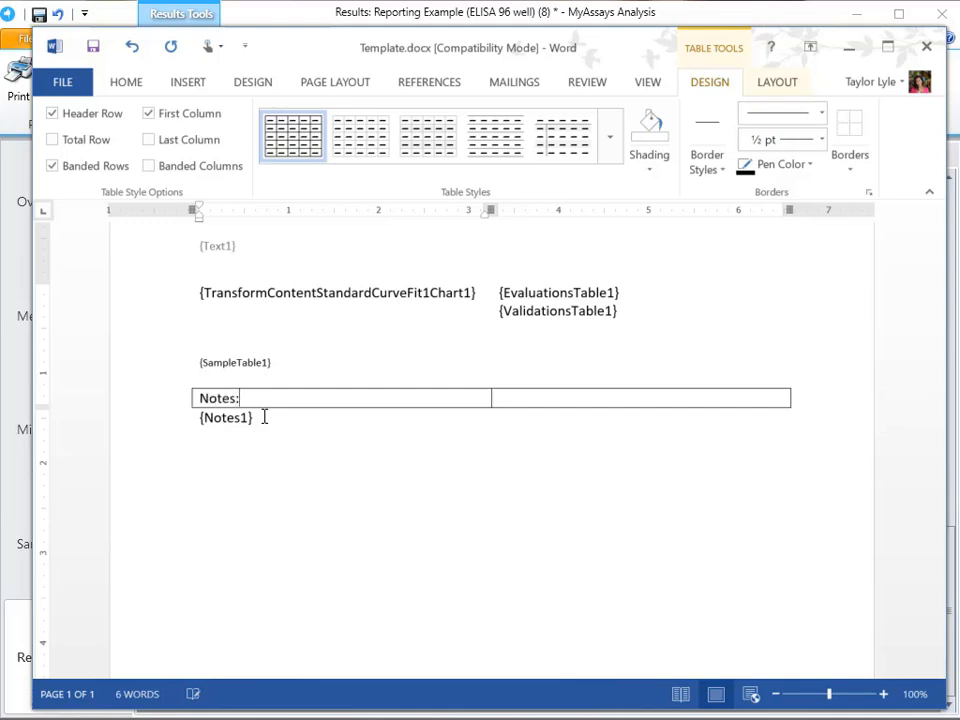
pyautogui.write('otes:')
# - Move {Notes1} into the notes table's second cell without an extra line, and narrow the first column around the "Notes:" label
pyautogui.click(182, 418)
pyautogui.hotkey('ctrl', 'c')
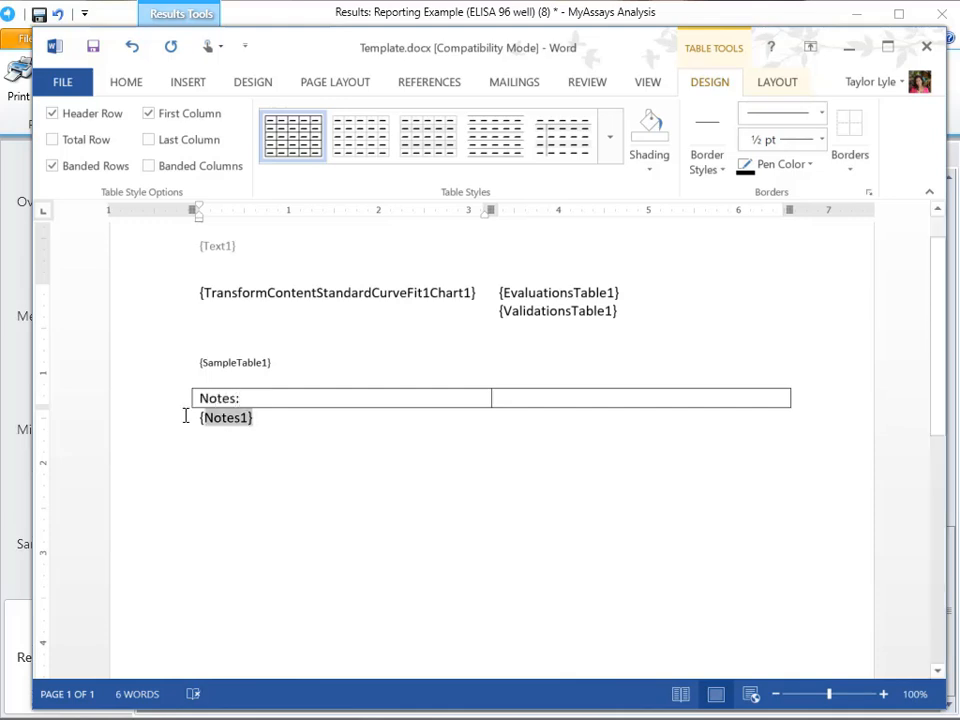
pyautogui.press('Delete')
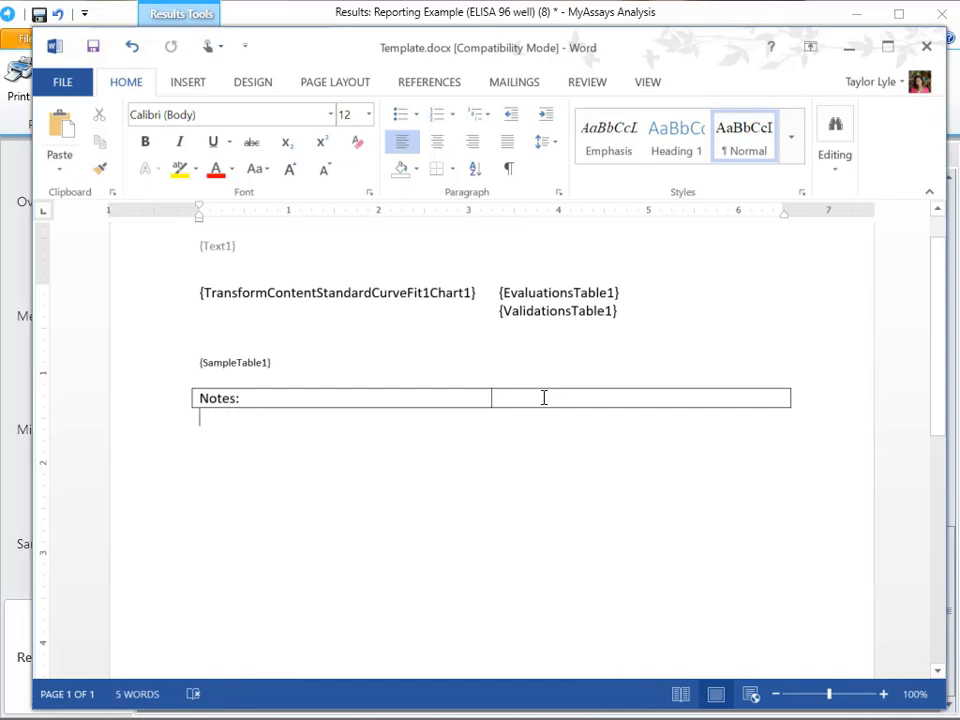
pyautogui.click(544, 398)
pyautogui.hotkey('ctrl', 'v')
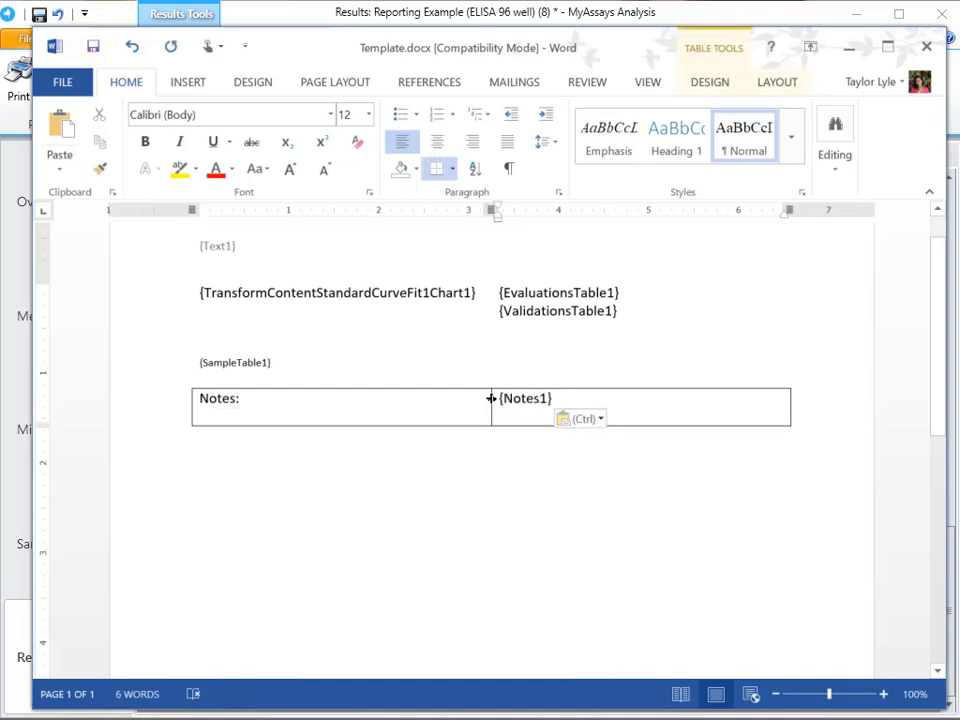
pyautogui.press('BackSpace')
pyautogui.moveTo(489, 398); pyautogui.dragTo(266, 400)
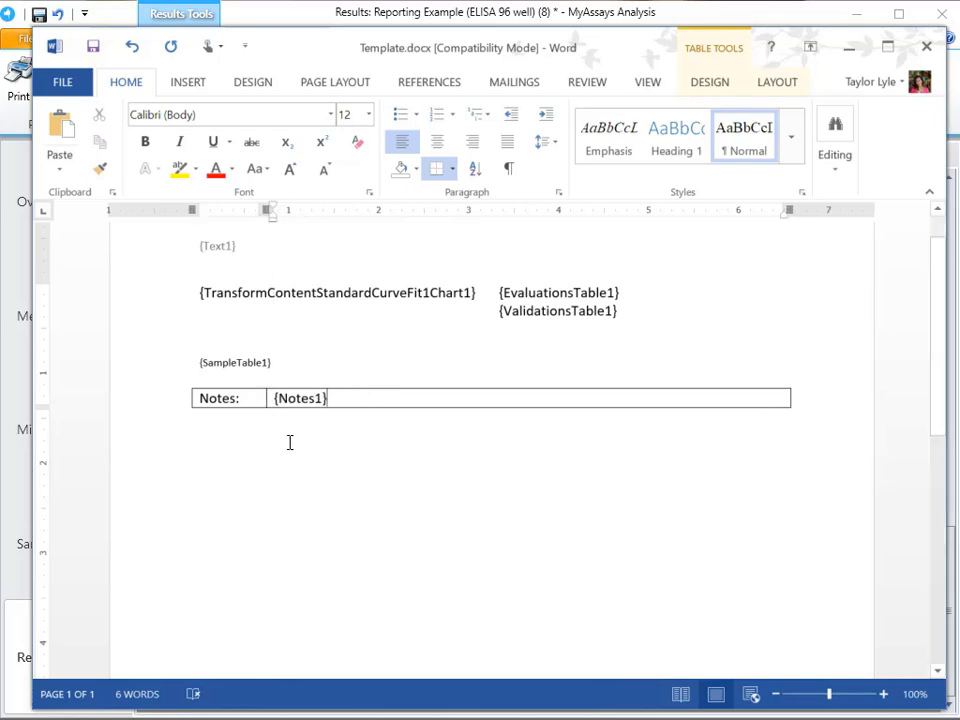
# - Add the line "My Custom Protocol" above the {TransformContentStandardCurveFit1Chart1} placeholder
pyautogui.click(289, 313)
pyautogui.hotkey('ctrl', 'shift', 'Return')
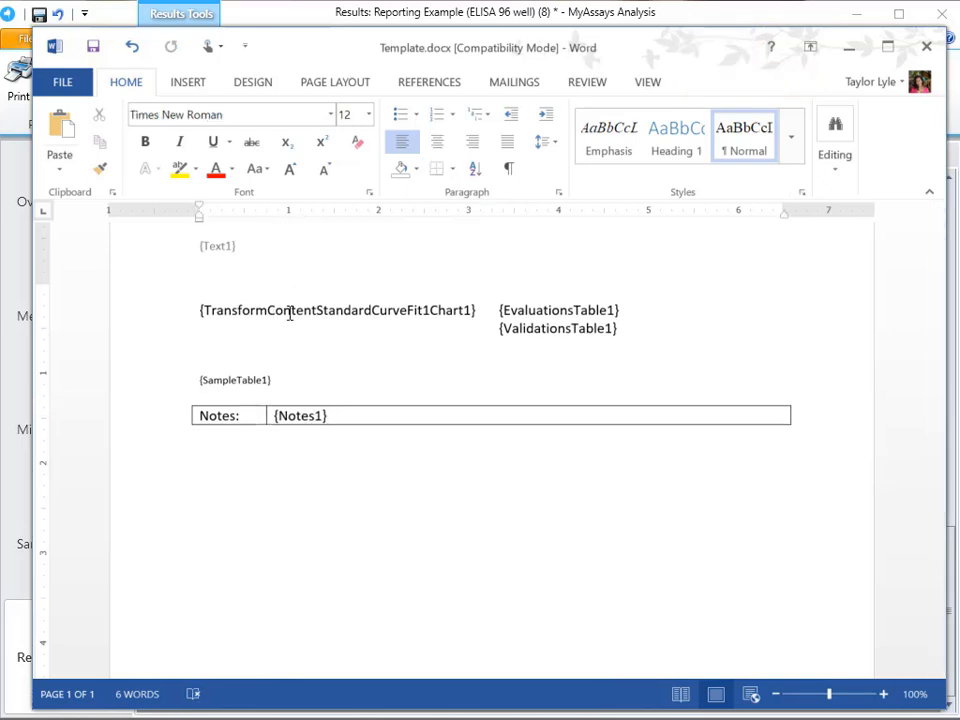
pyautogui.write('My Custom ')
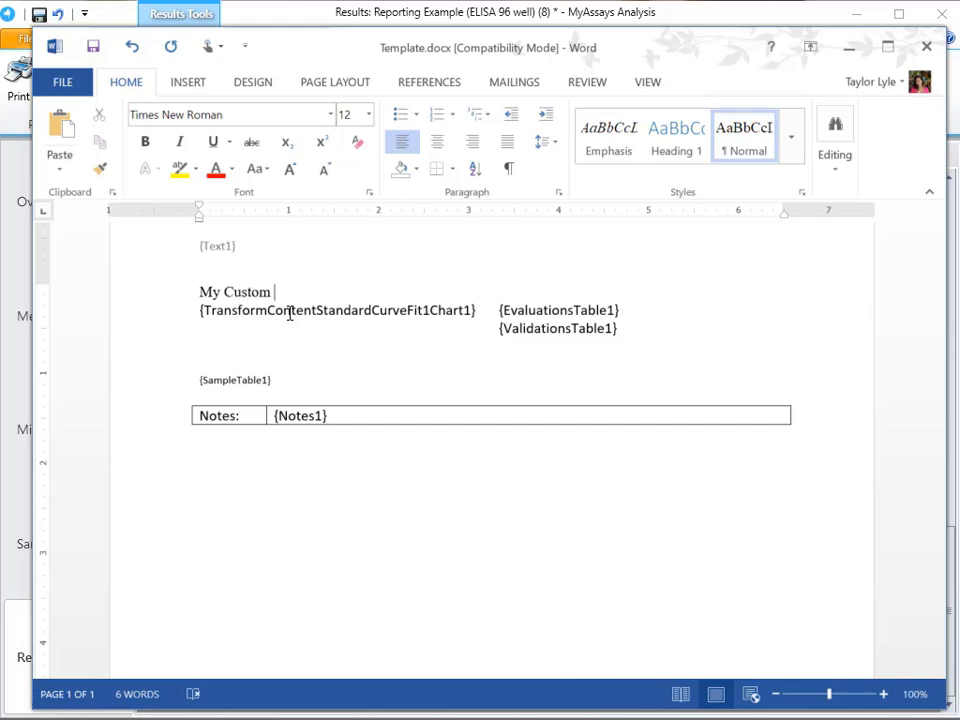
pyautogui.write('Protocol')
# - Format the "My Custom Protocol" line in Calibri (Body) at font size 16
pyautogui.hotkey('shift', 'Home')
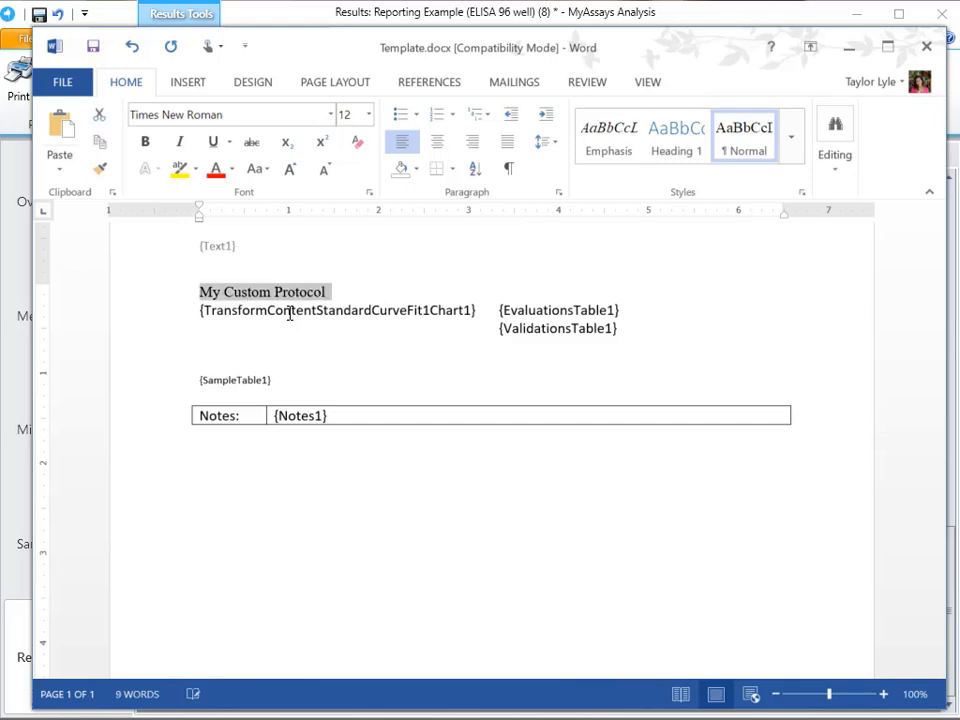
pyautogui.click(330, 115)
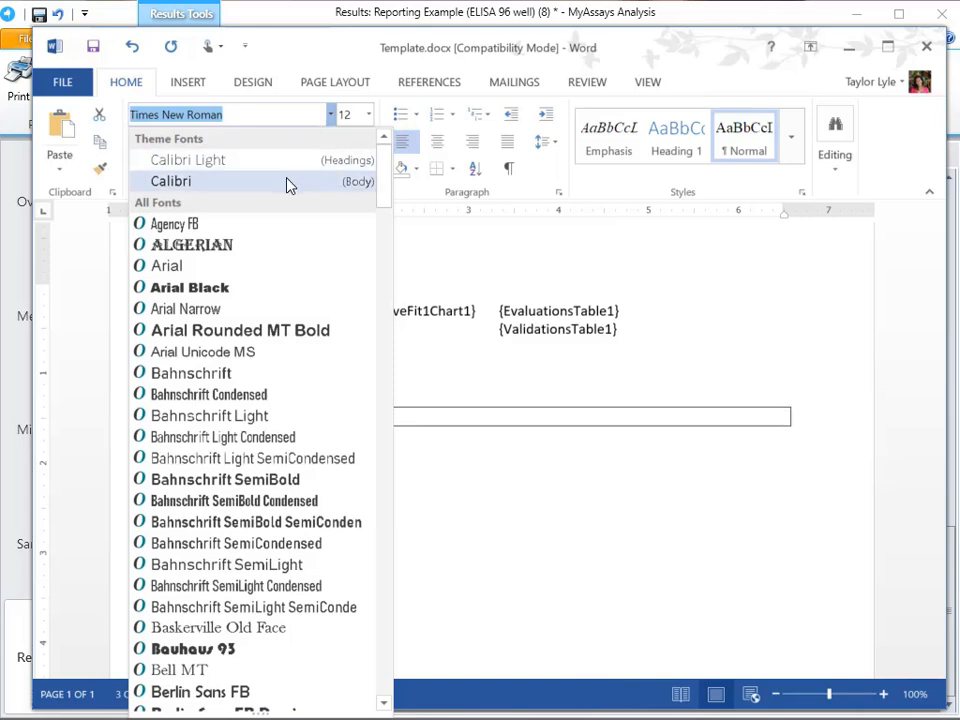
pyautogui.click(289, 182)
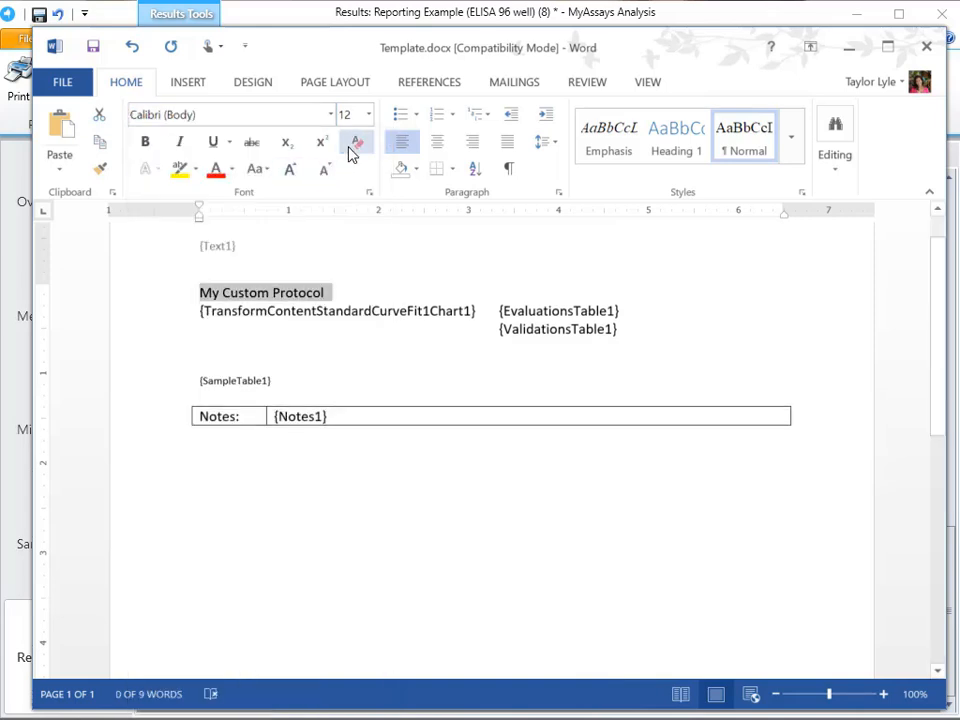
pyautogui.click(293, 176)
pyautogui.click(294, 177)
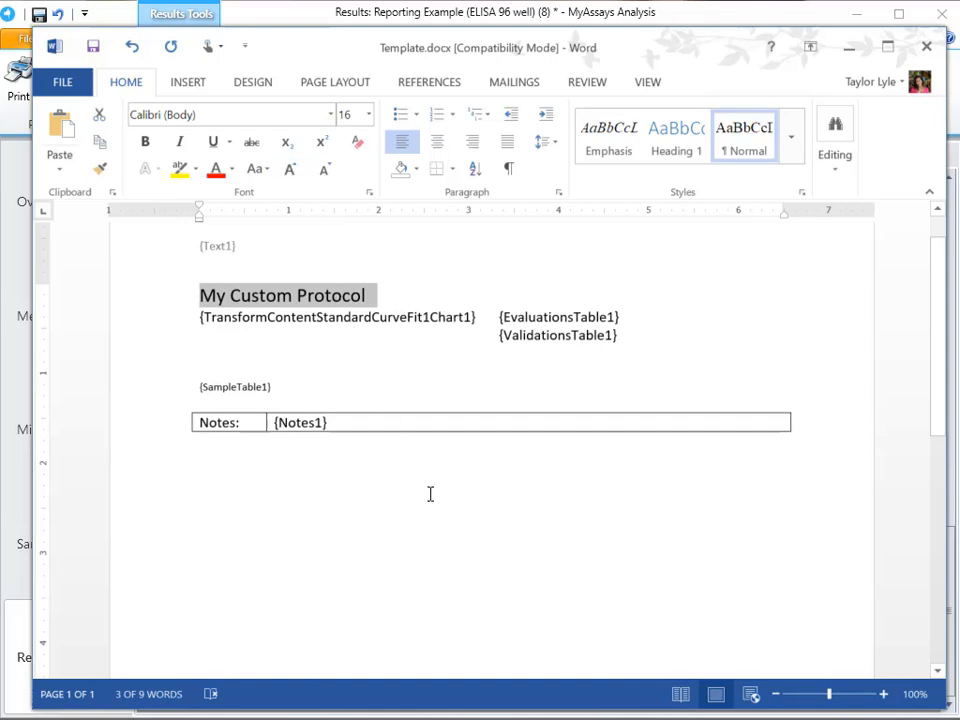
# - Insert a signature line with "Lab Manager" as suggested signer below the notes table, leaving an empty line between, and save the template
pyautogui.click(476, 551)
pyautogui.press('Return')
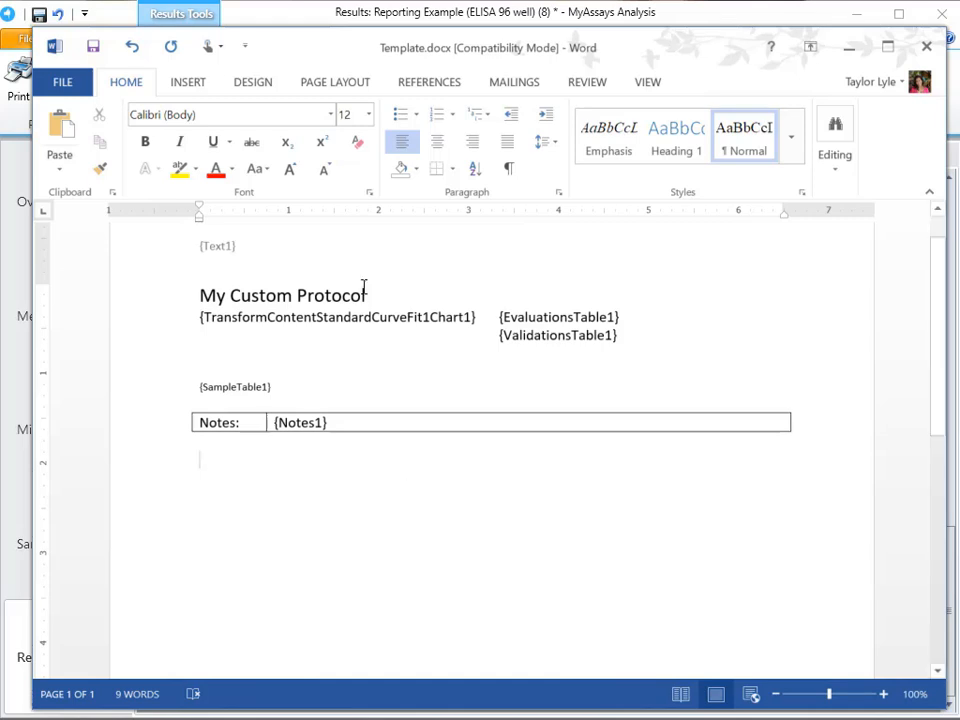
pyautogui.click(190, 86)
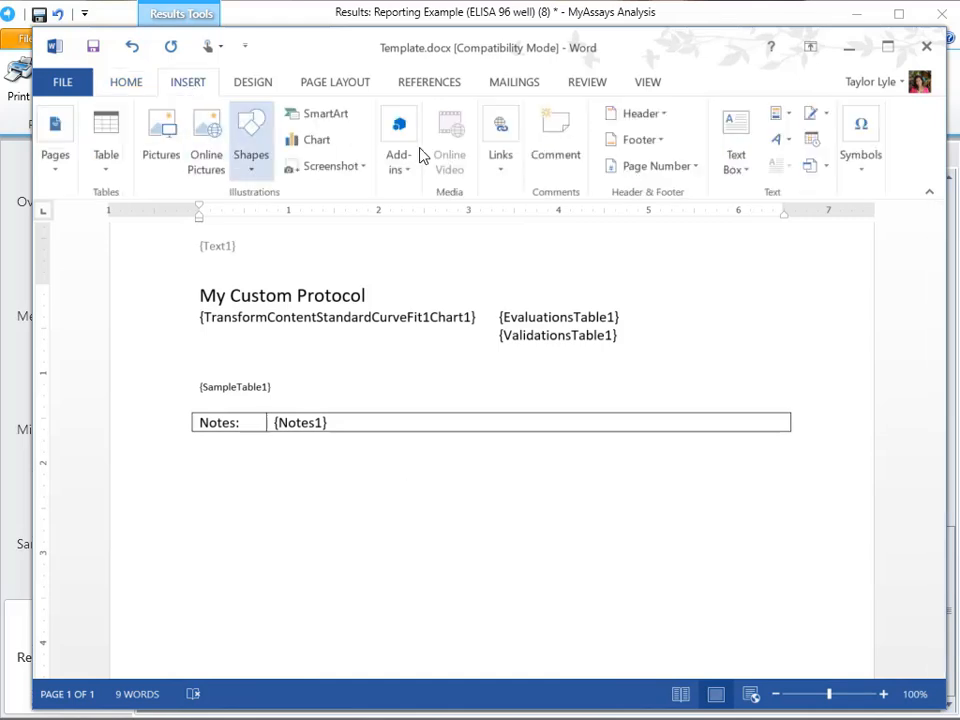
pyautogui.click(813, 118)
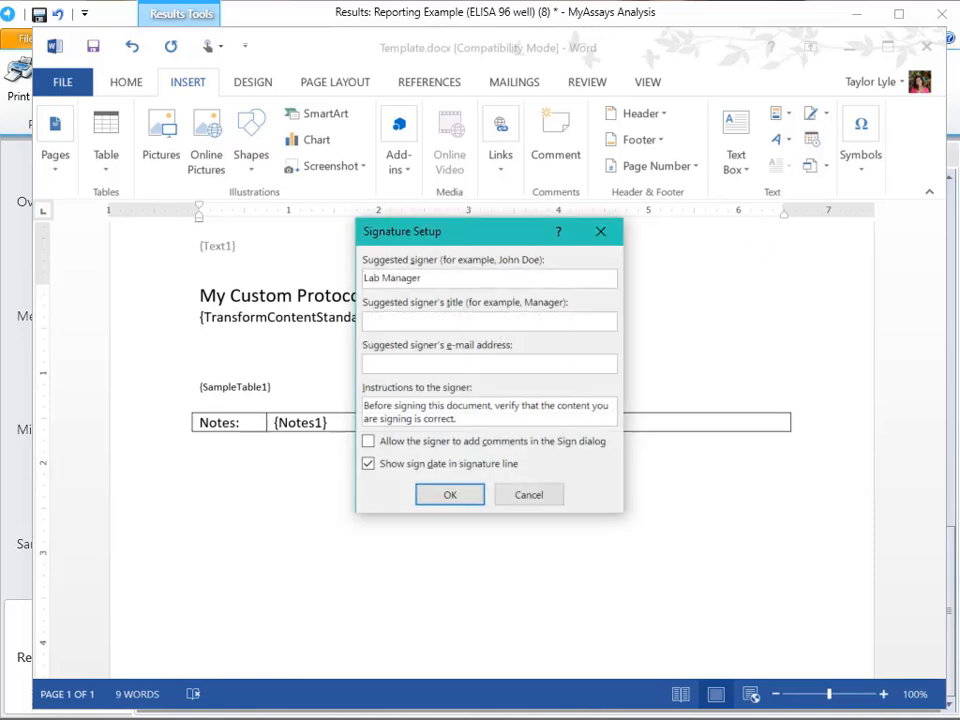
pyautogui.click(463, 498)
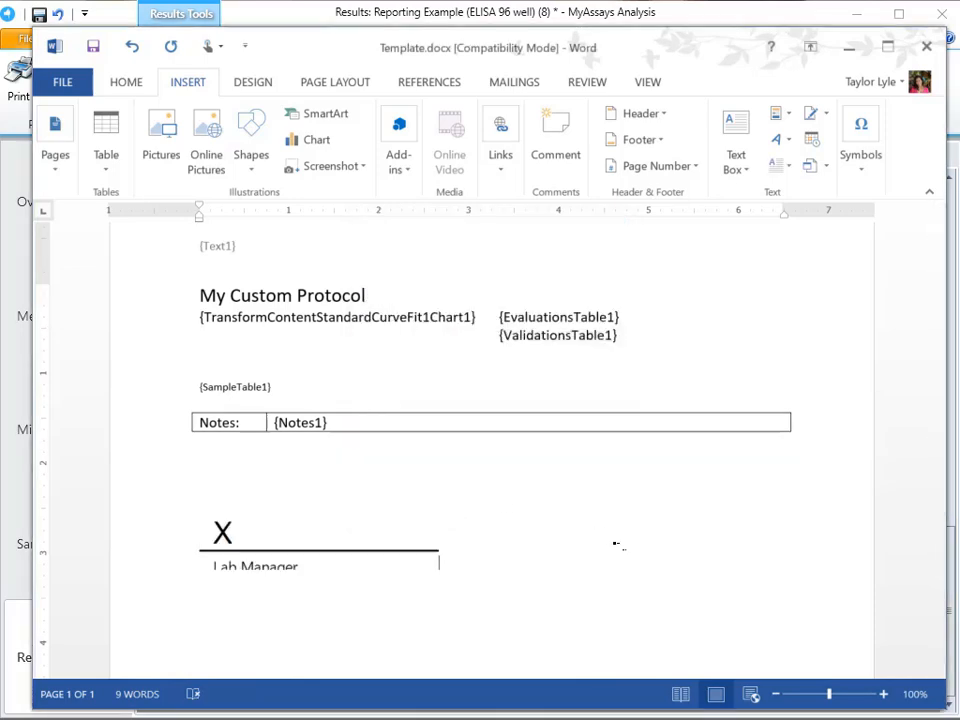
pyautogui.hotkey('ctrl', 's')
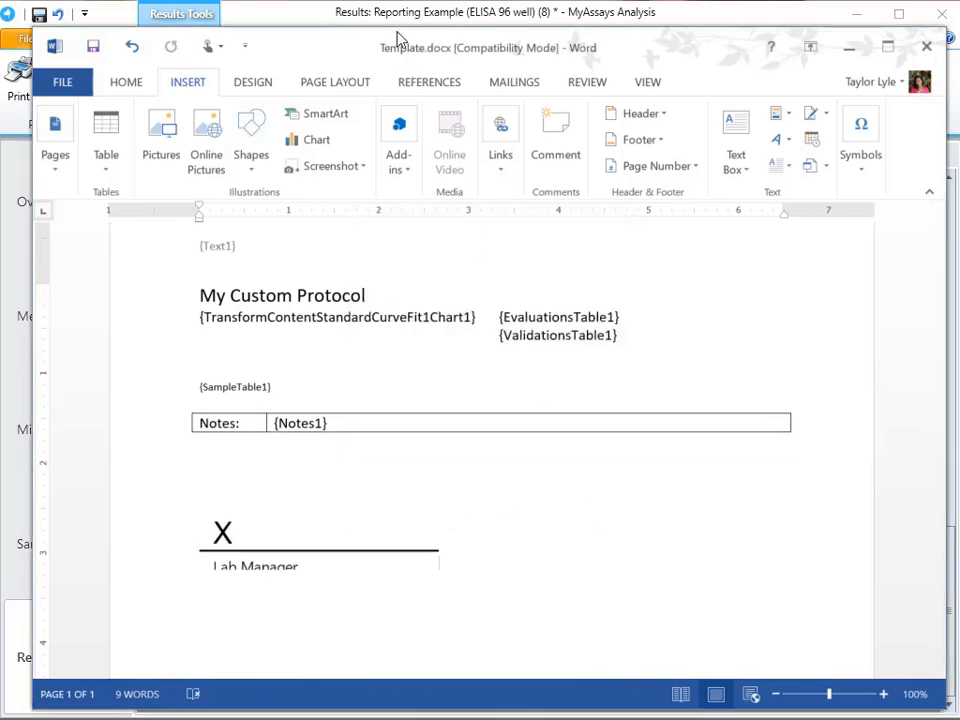
# - Switch back to MyAssays Analysis, recalculate the results with the edited template, and review the layout of the report pages
pyautogui.click(398, 22)
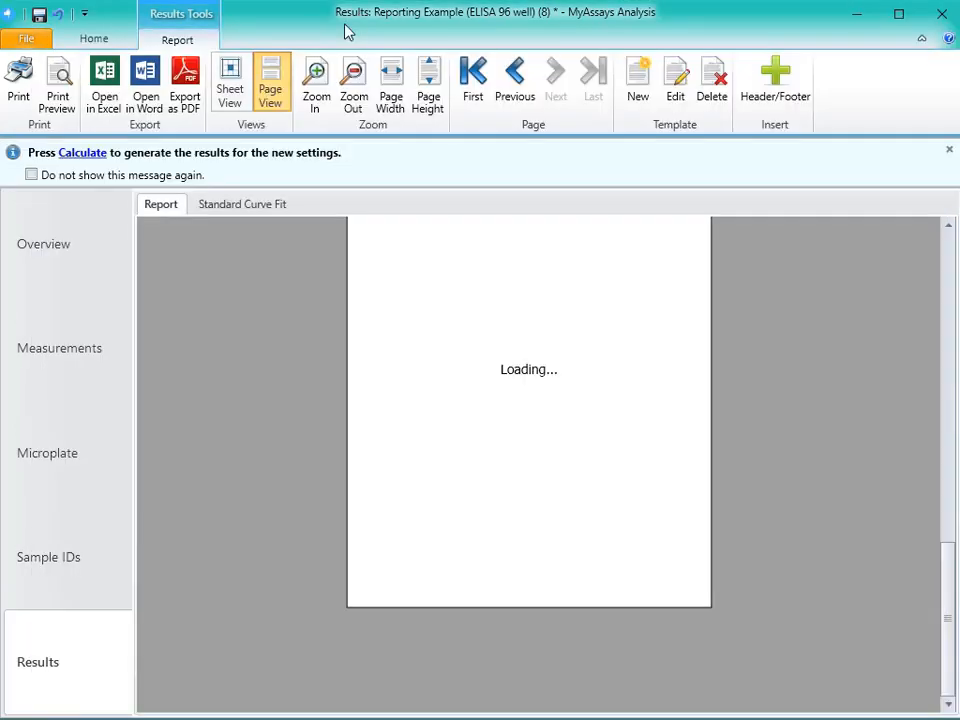
pyautogui.click(100, 153)
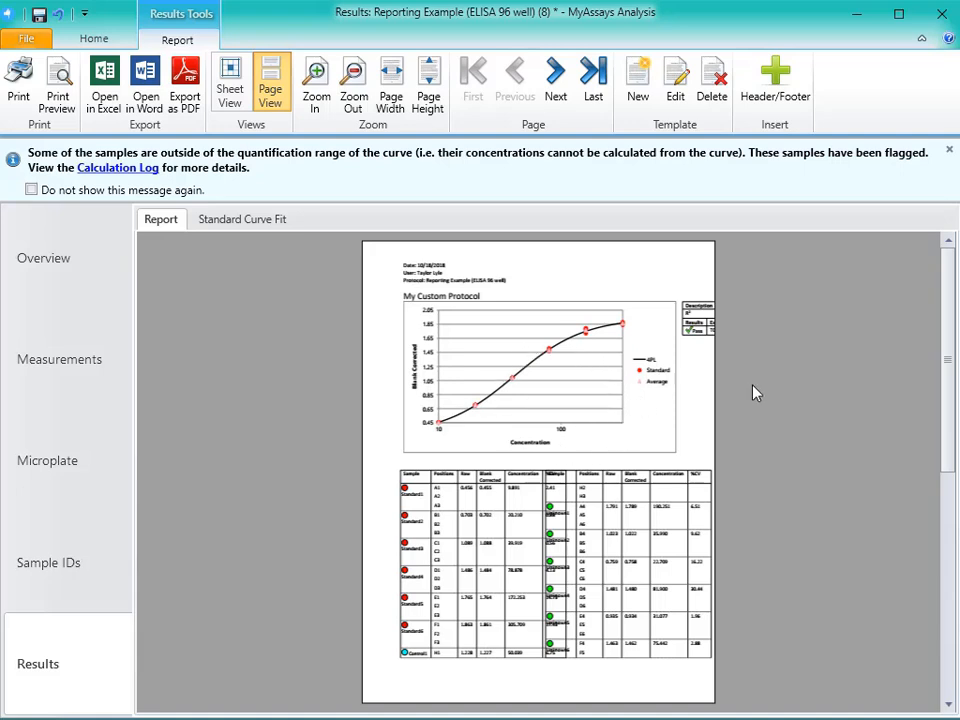
pyautogui.scroll(-3, 720, 398)
pyautogui.scroll(-3, 686, 364)
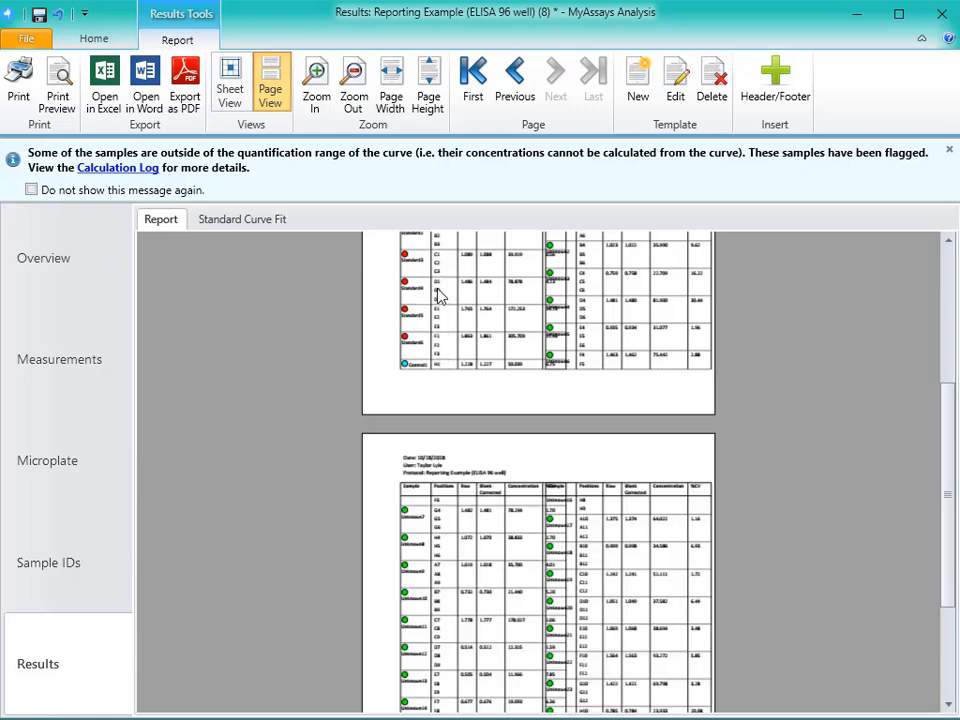
pyautogui.scroll(3, 438, 295)
pyautogui.scroll(3, 410, 312)
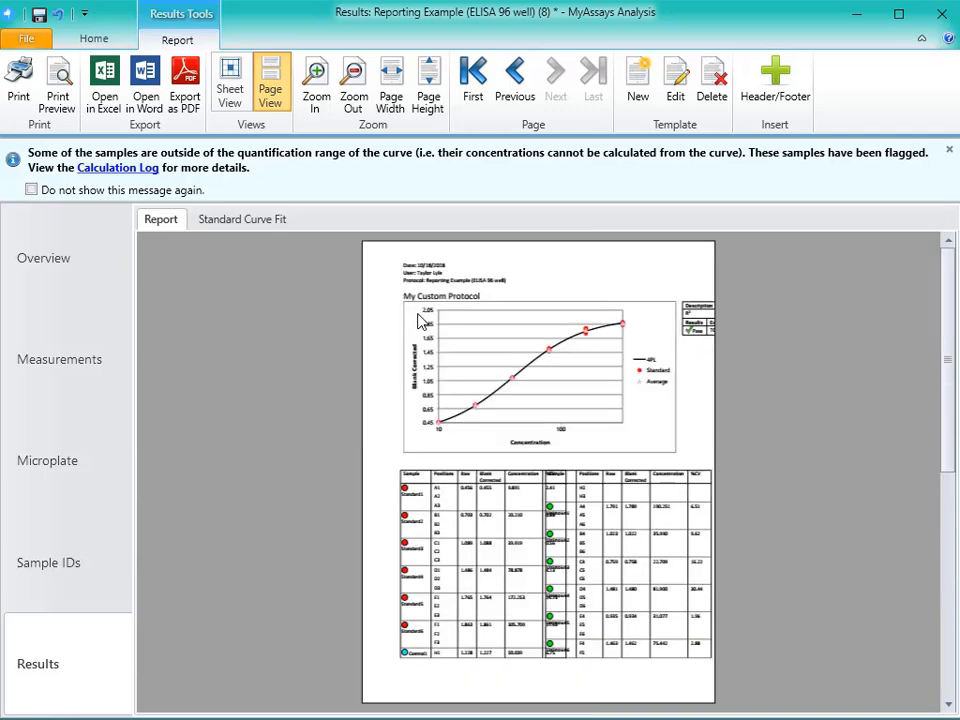
# - In the assay properties' report configuration, exclude positions and sample icons from SampleTable1
pyautogui.click(94, 38)
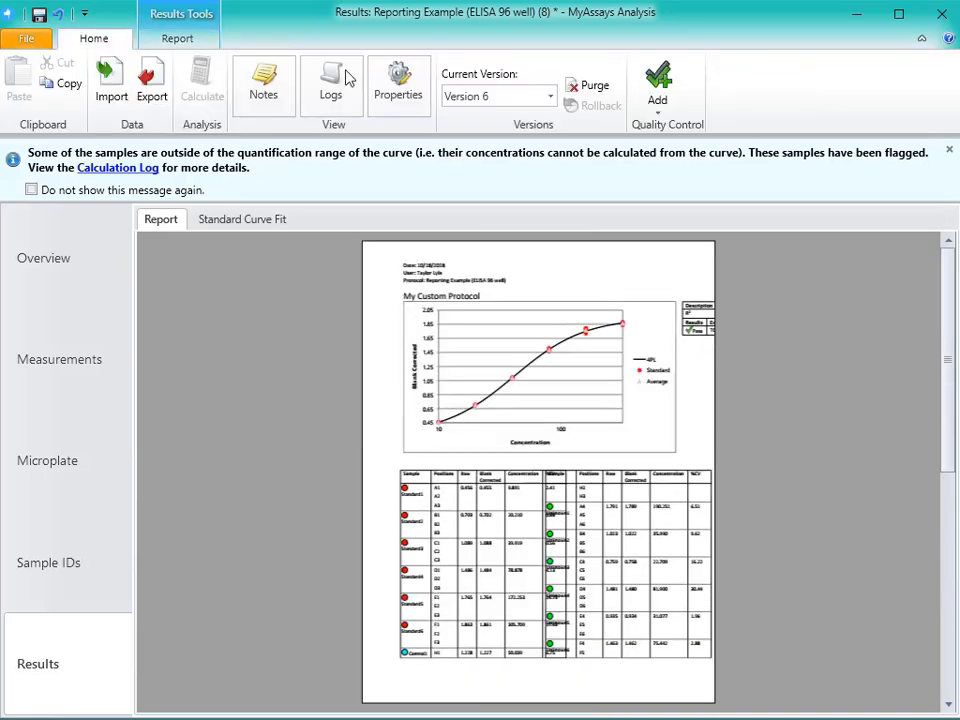
pyautogui.click(401, 92)
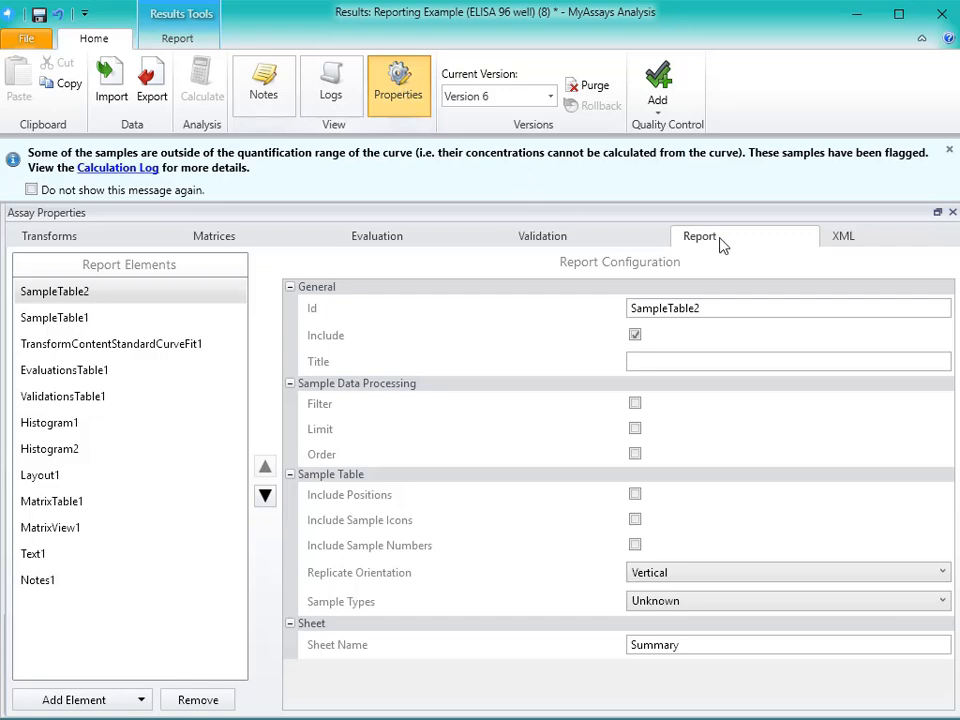
pyautogui.click(142, 325)
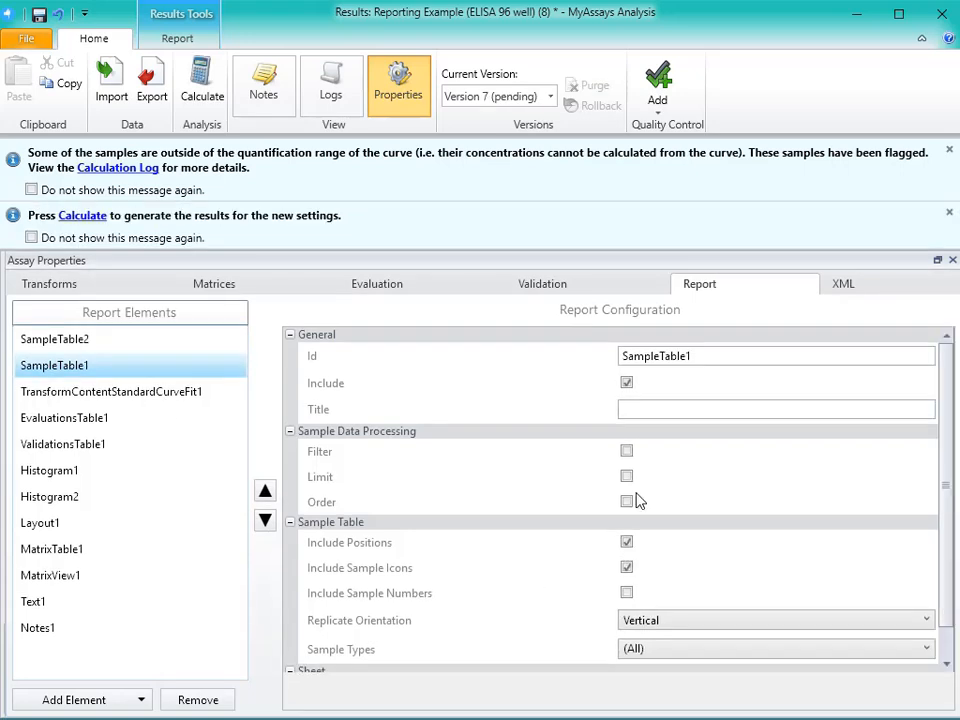
pyautogui.click(627, 543)
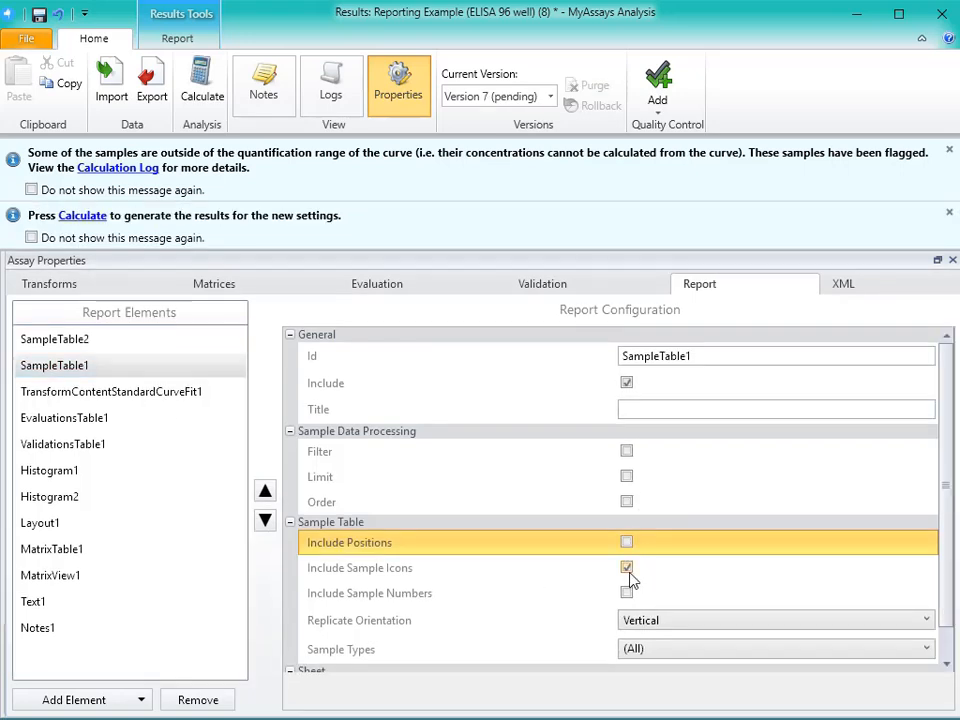
pyautogui.click(628, 570)
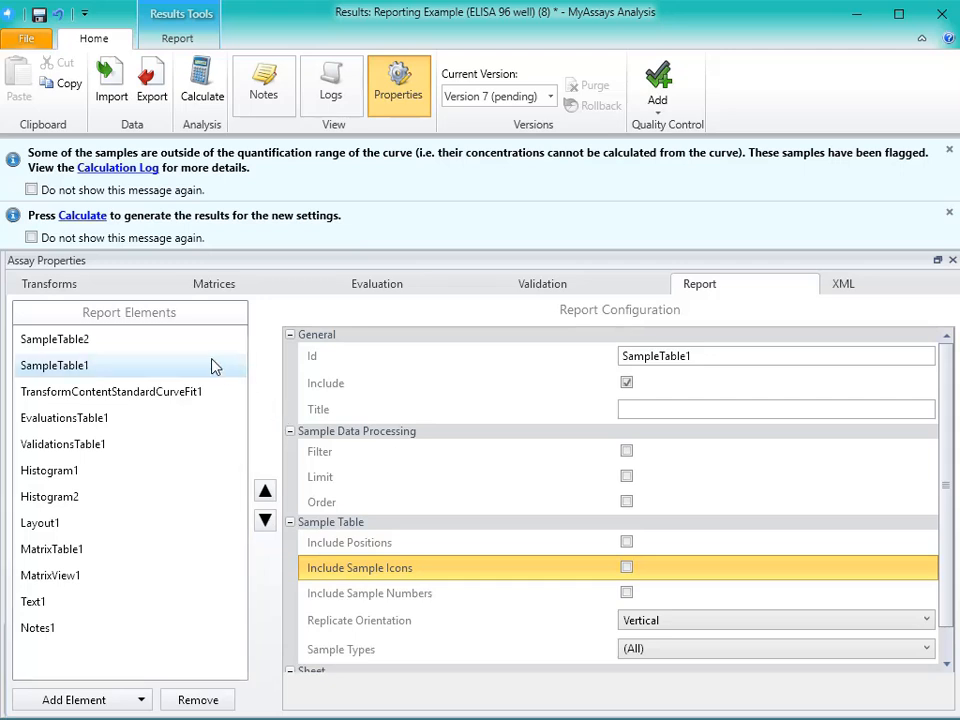
# - Set the chart size of the TransformContentStandardCurveFit1 report element to Medium and recalculate the results
pyautogui.click(183, 399)
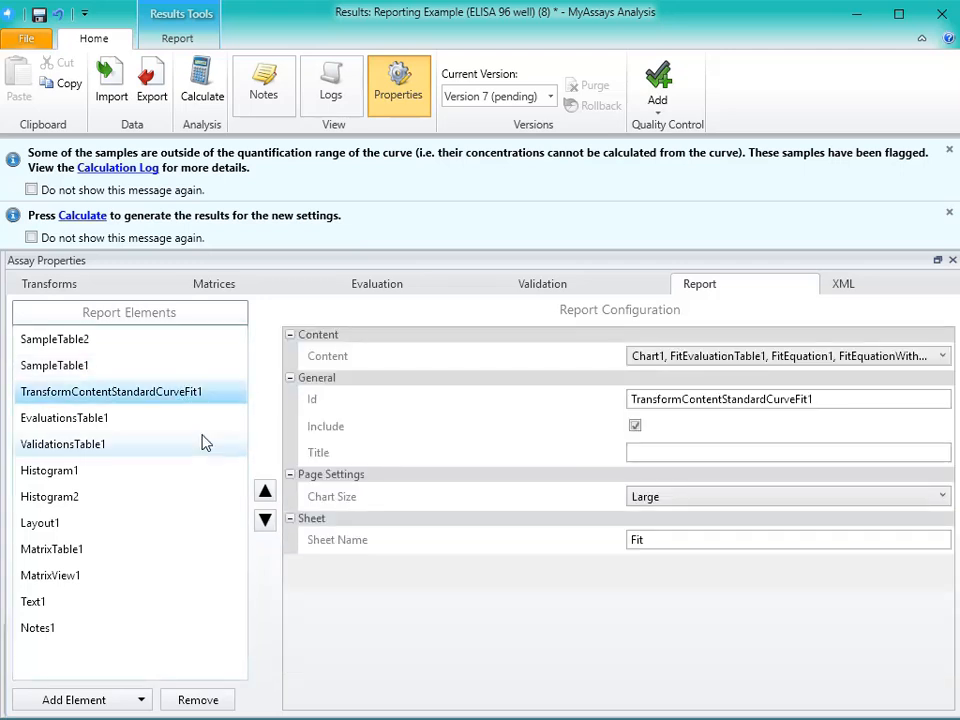
pyautogui.click(671, 504)
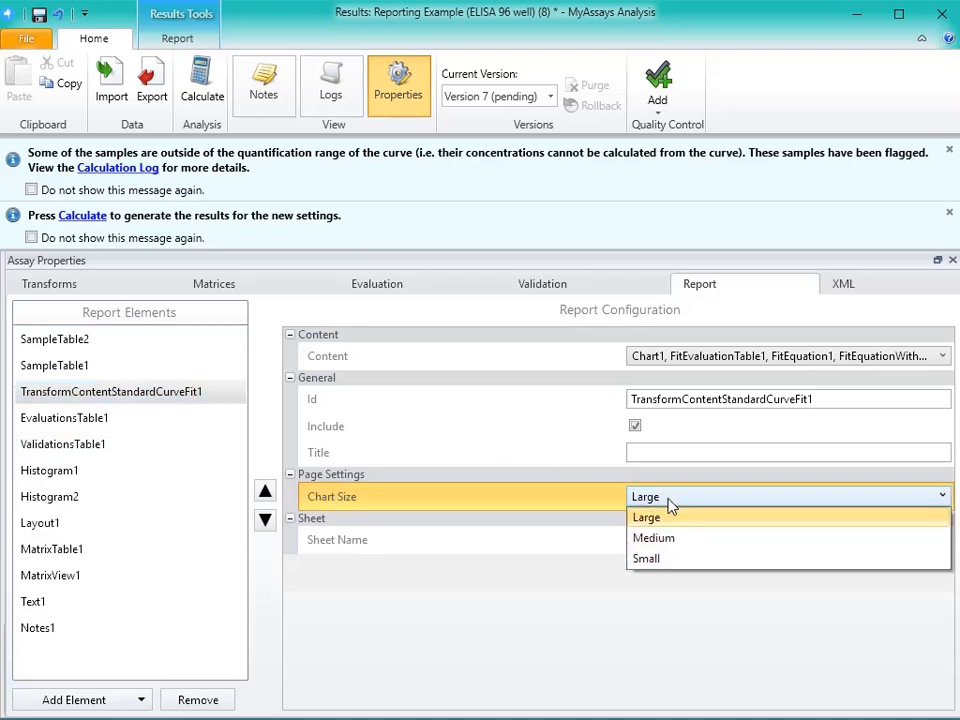
pyautogui.click(671, 546)
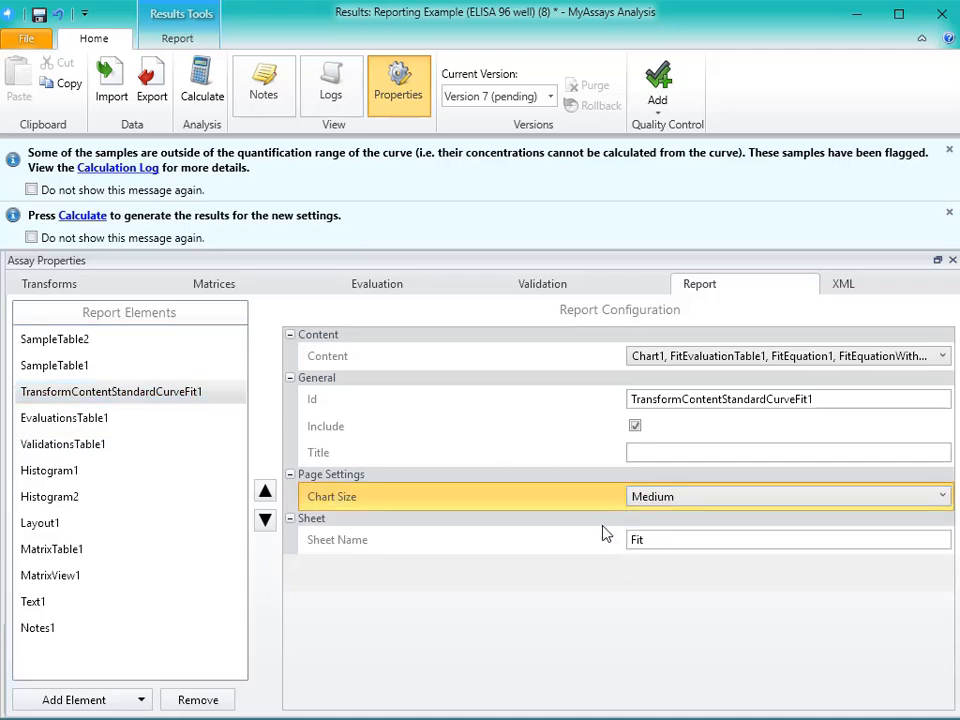
pyautogui.click(211, 88)
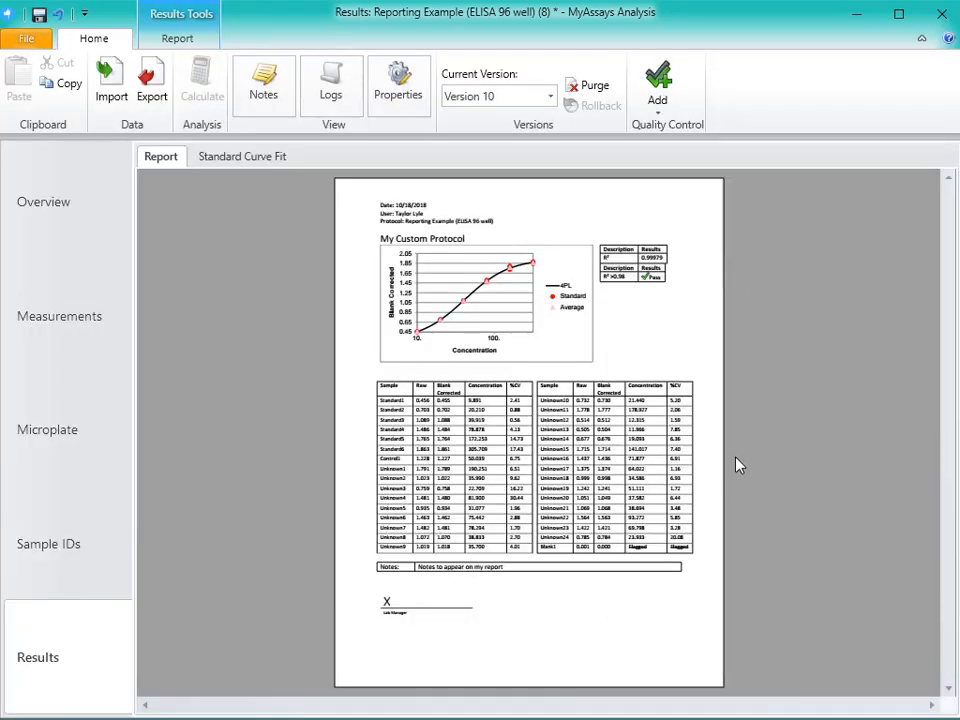
# - Zoom the report to page width and examine the chart, evaluation tables, sample table, notes and signature line
pyautogui.click(195, 40)
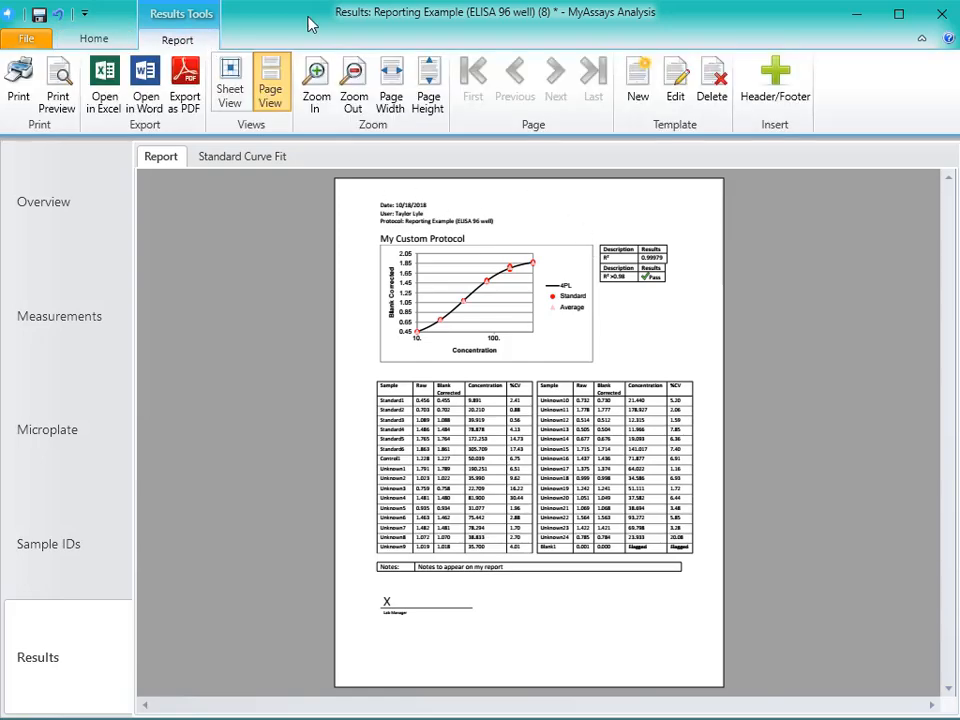
pyautogui.click(391, 95)
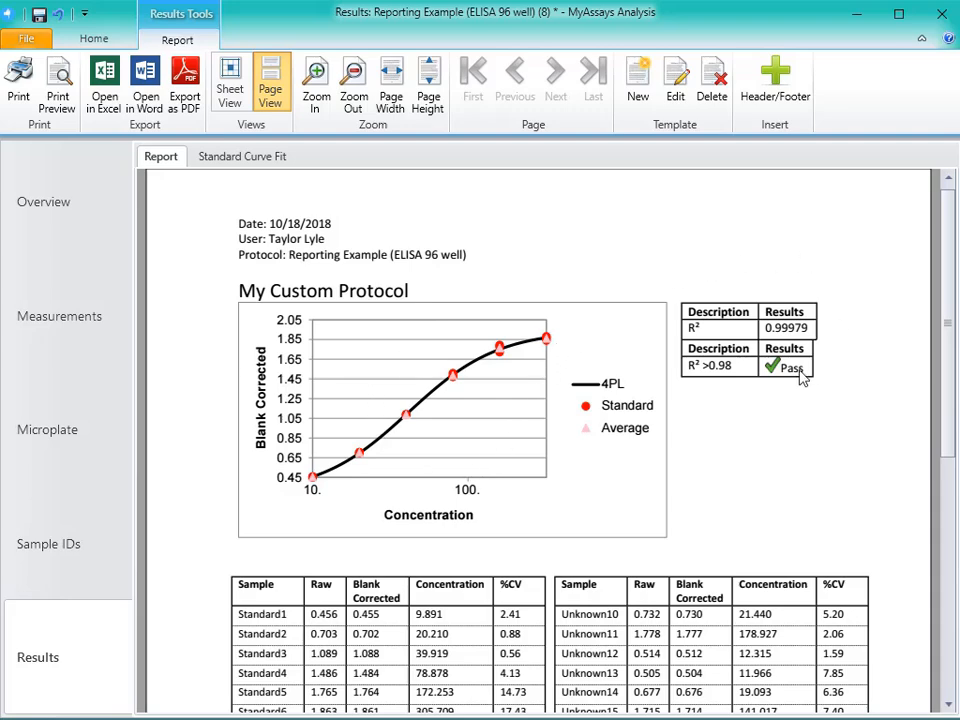
pyautogui.scroll(-8, 801, 377)
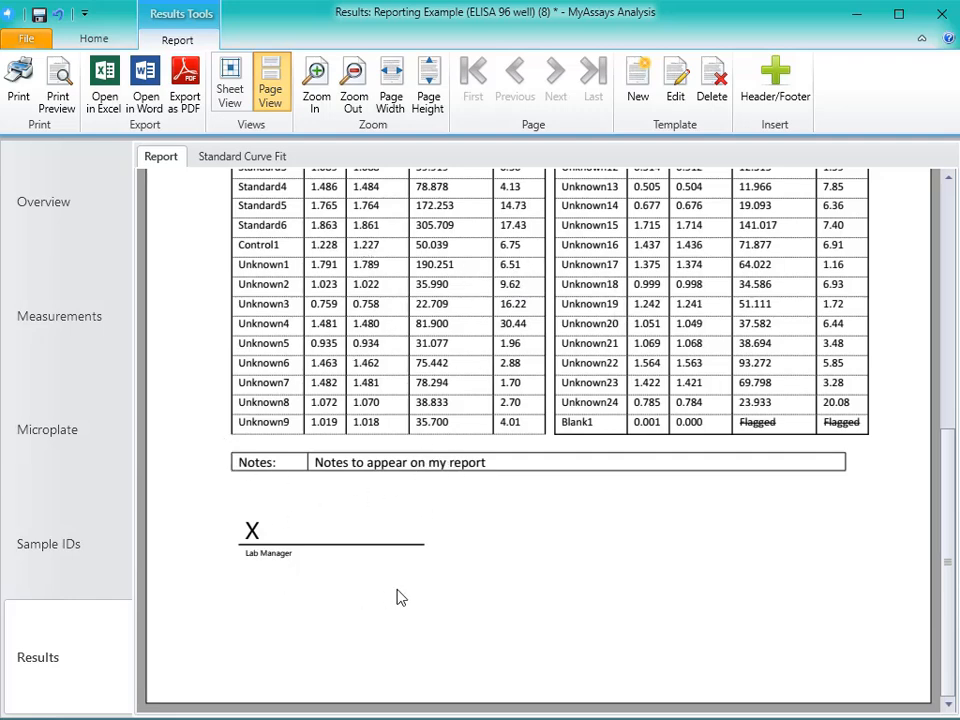
pyautogui.scroll(3, 588, 569)
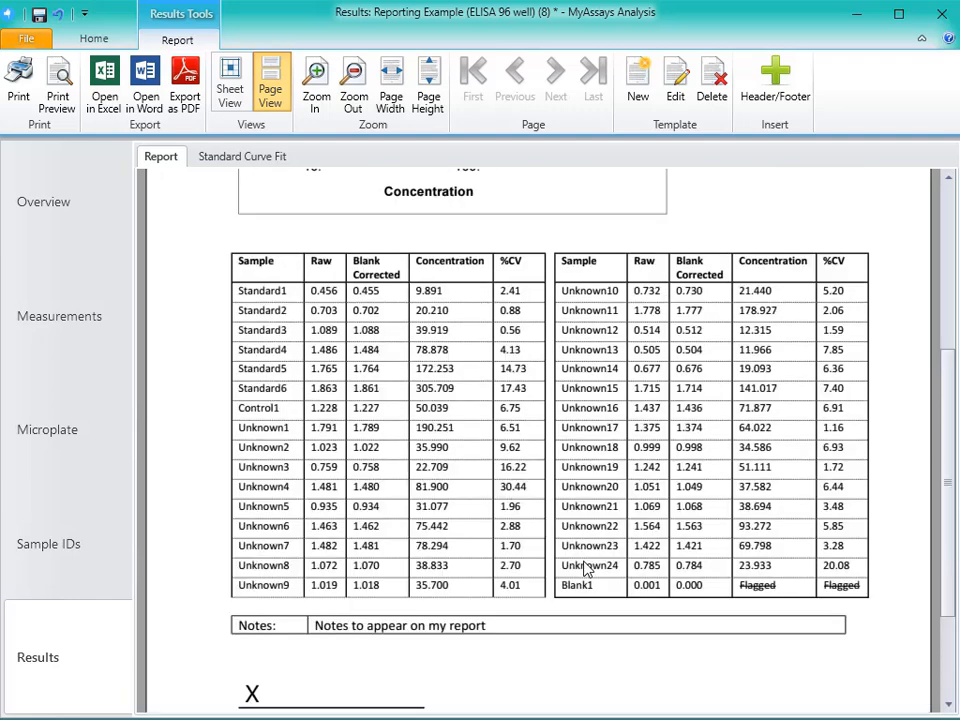
pyautogui.scroll(3, 588, 569)
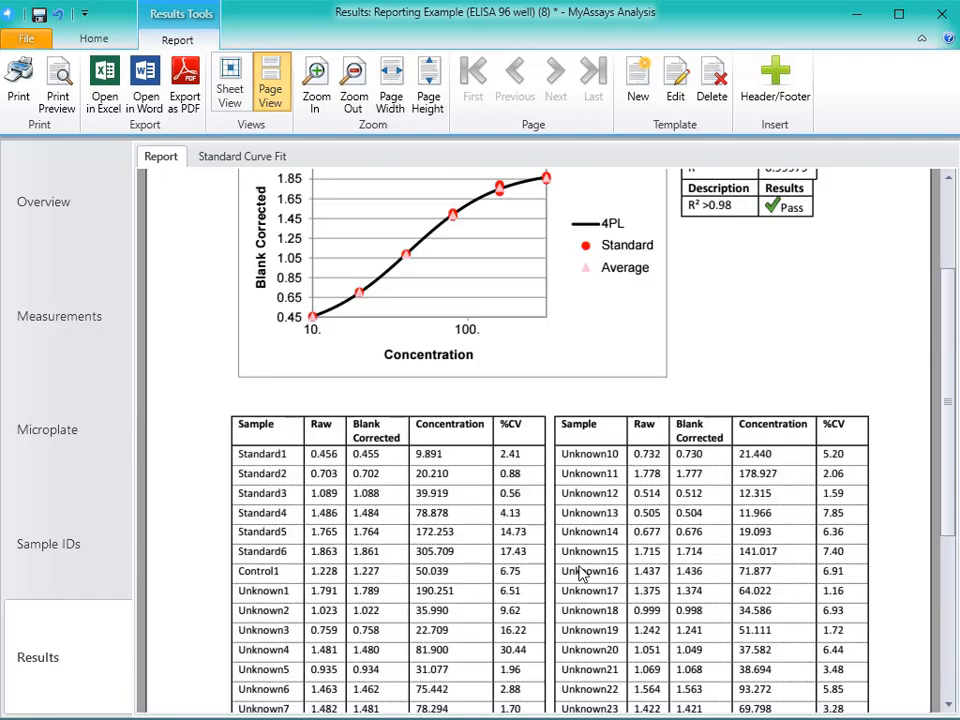